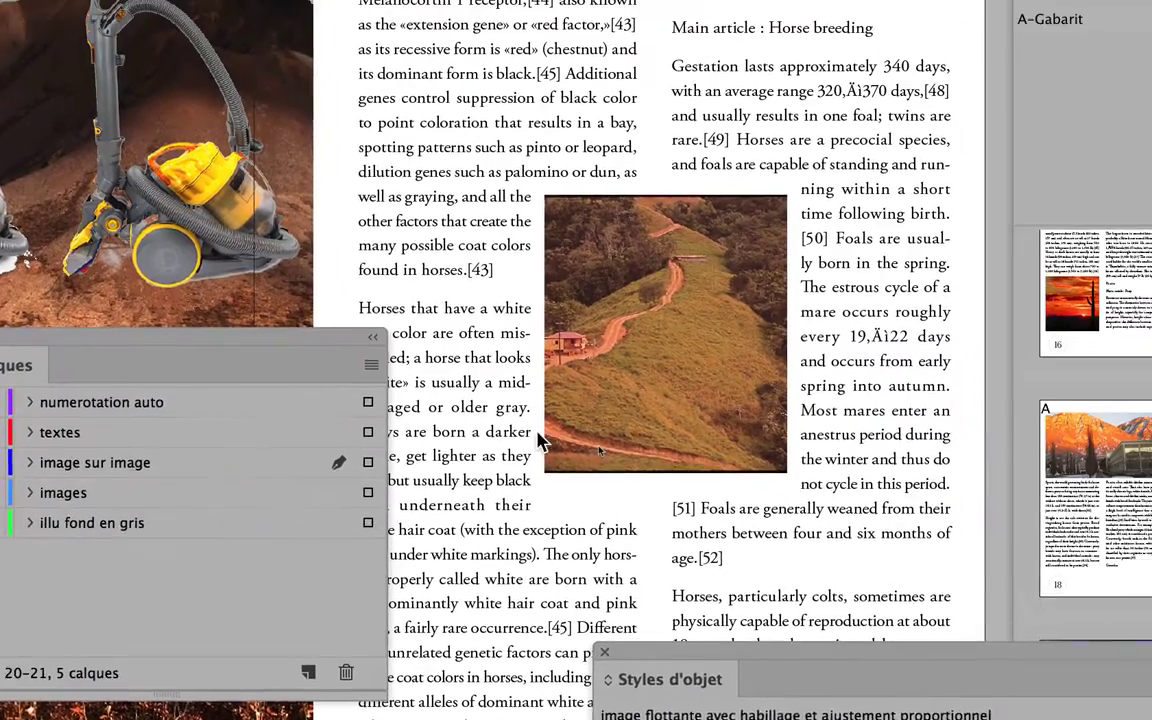
Delete the hillside road image from the text page and lock the images layer
left_click(960, 360)
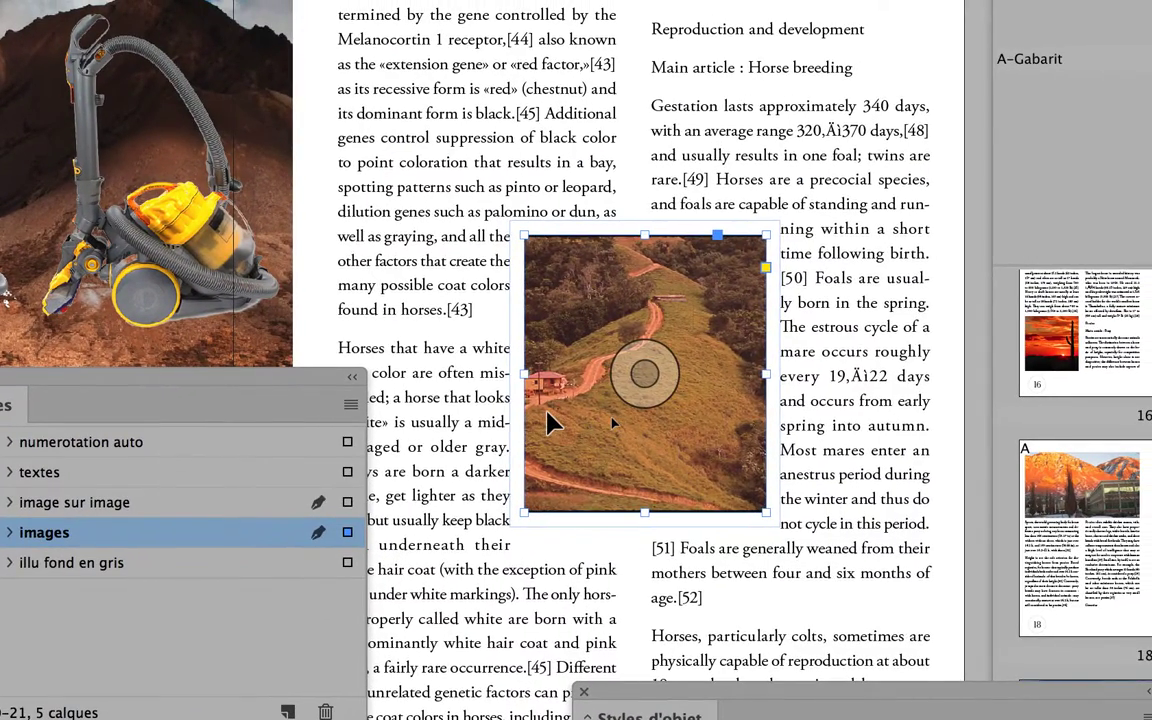
key("Delete")
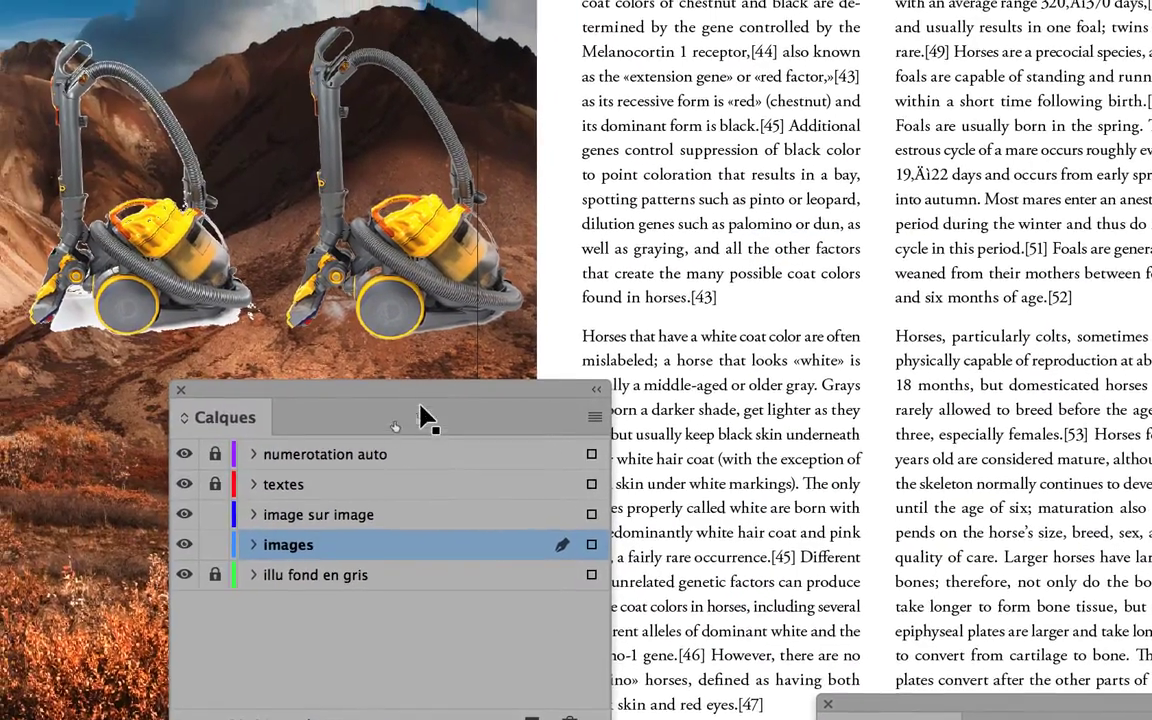
left_click(215, 544)
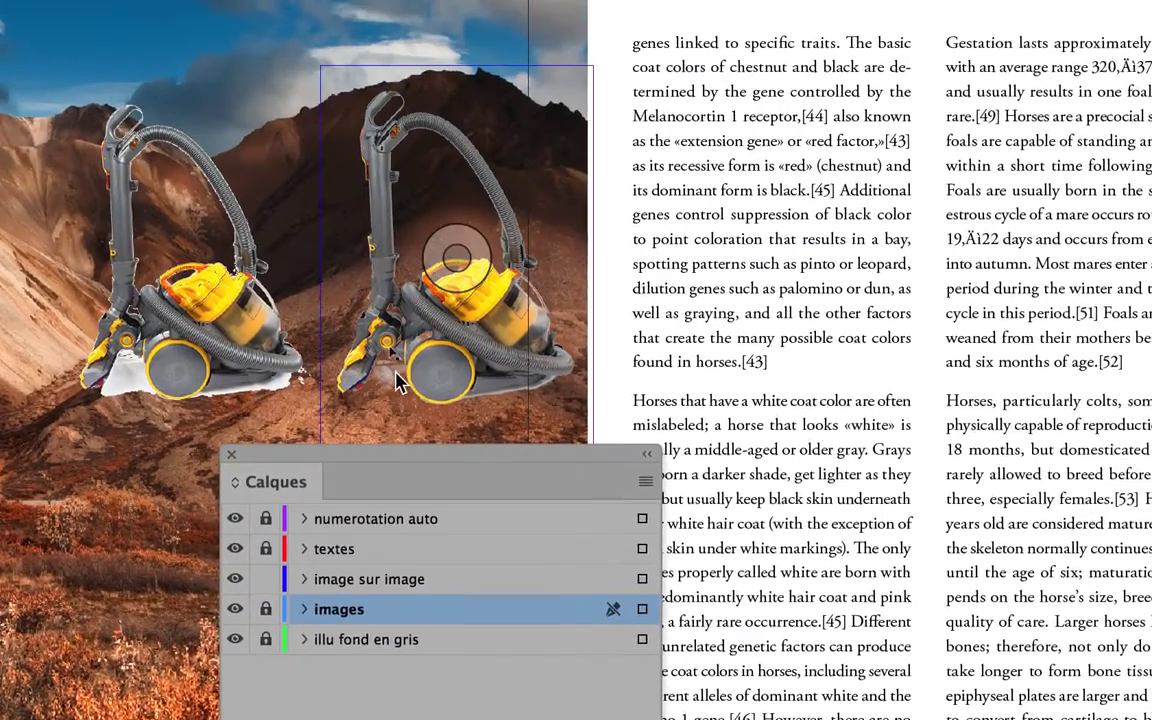
Move the right vacuum cleaner image onto the facing text page between the two columns, at about X 285.9 mm and Y 69.5 mm
left_click(443, 126)
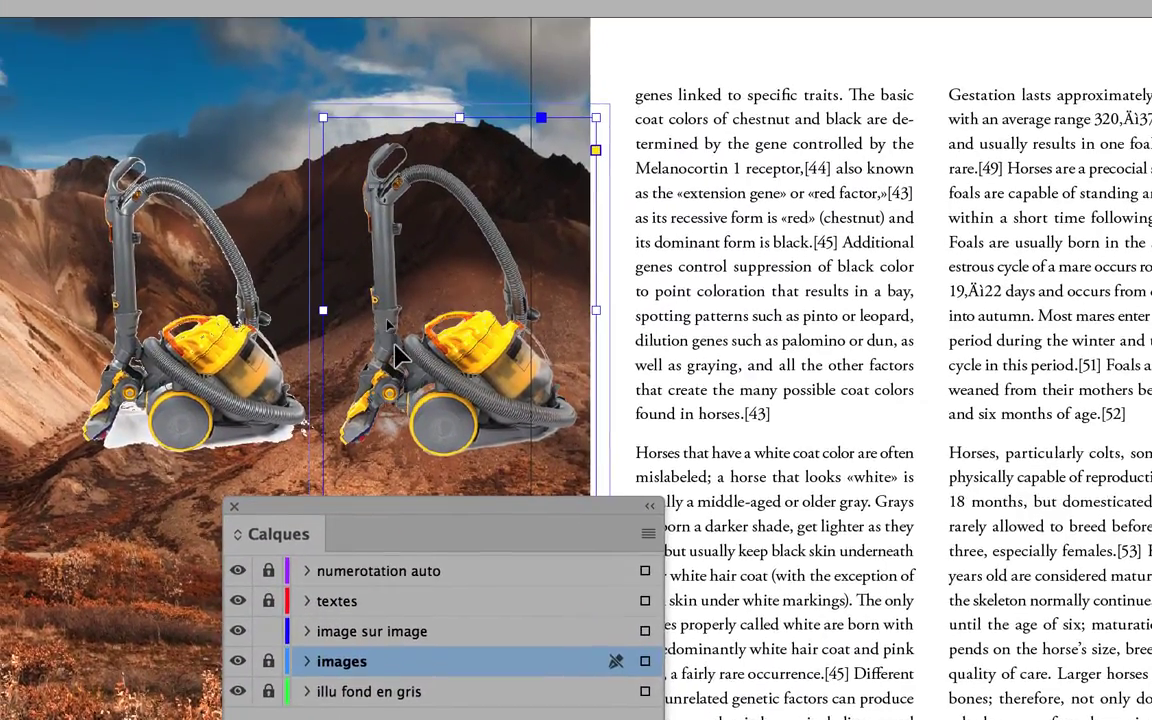
left_click_drag(398, 355, 867, 495)
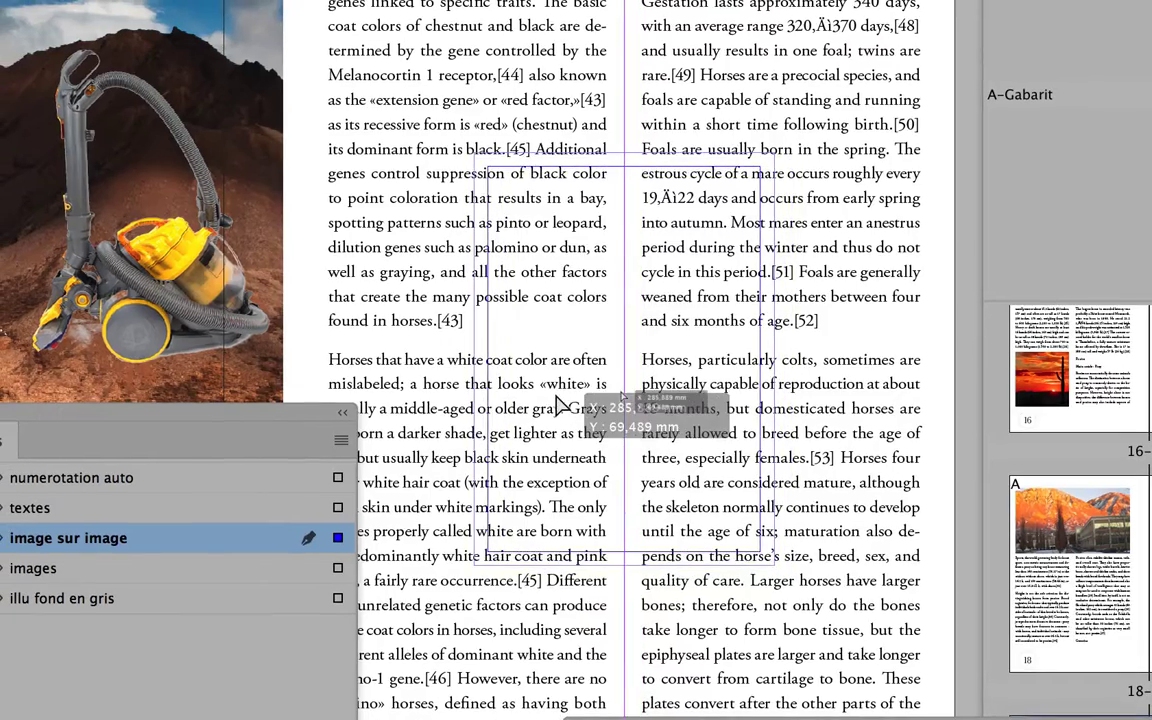
left_click_drag(557, 396, 555, 395)
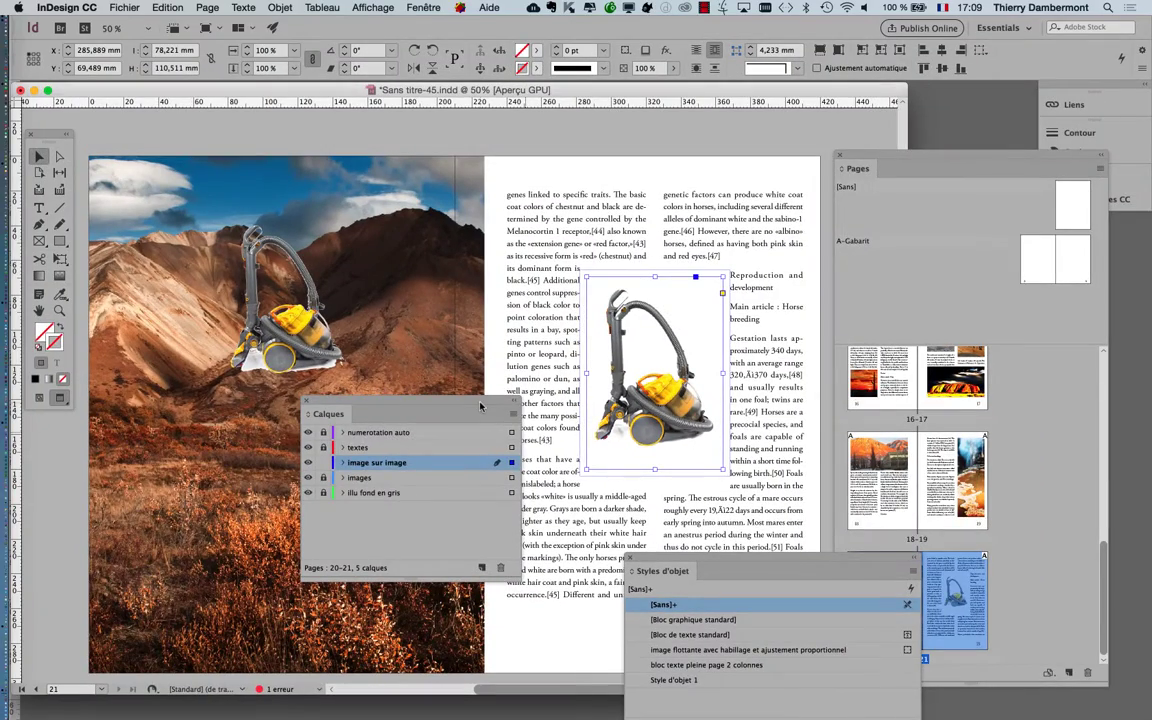
Display the Habillage de texte settings next to the placed vacuum cleaner, keeping the layer list clear of the text page
left_click_drag(480, 405, 255, 342)
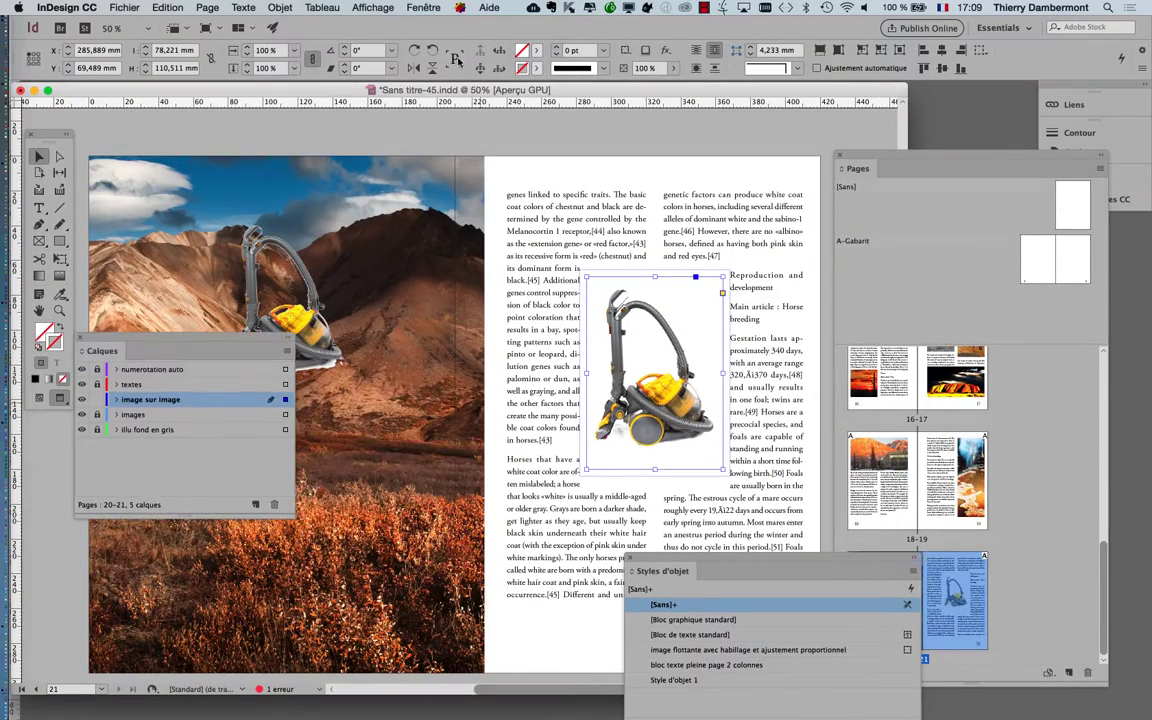
left_click(424, 8)
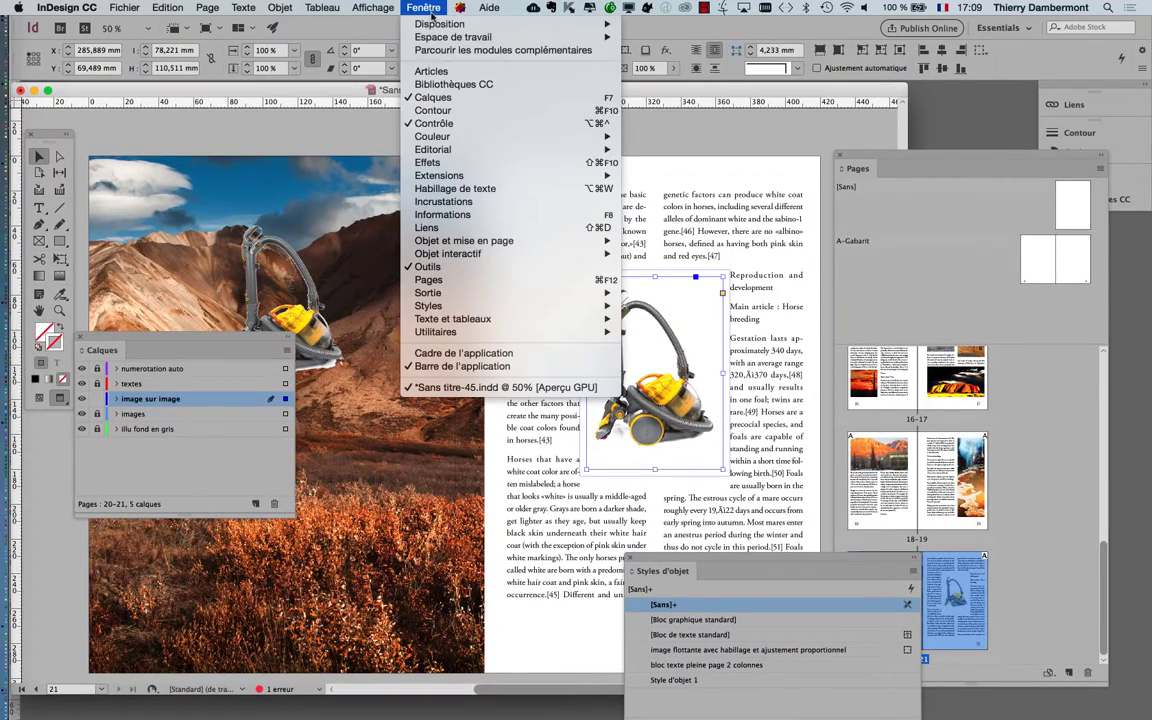
left_click(473, 190)
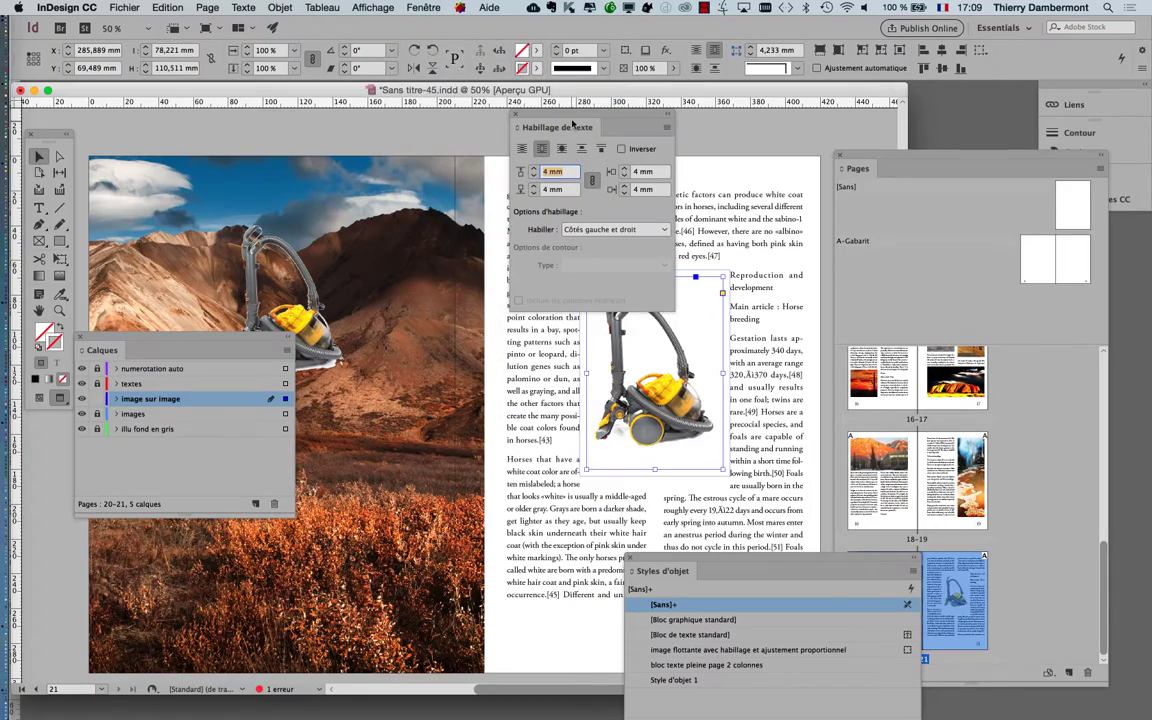
left_click_drag(571, 124, 469, 259)
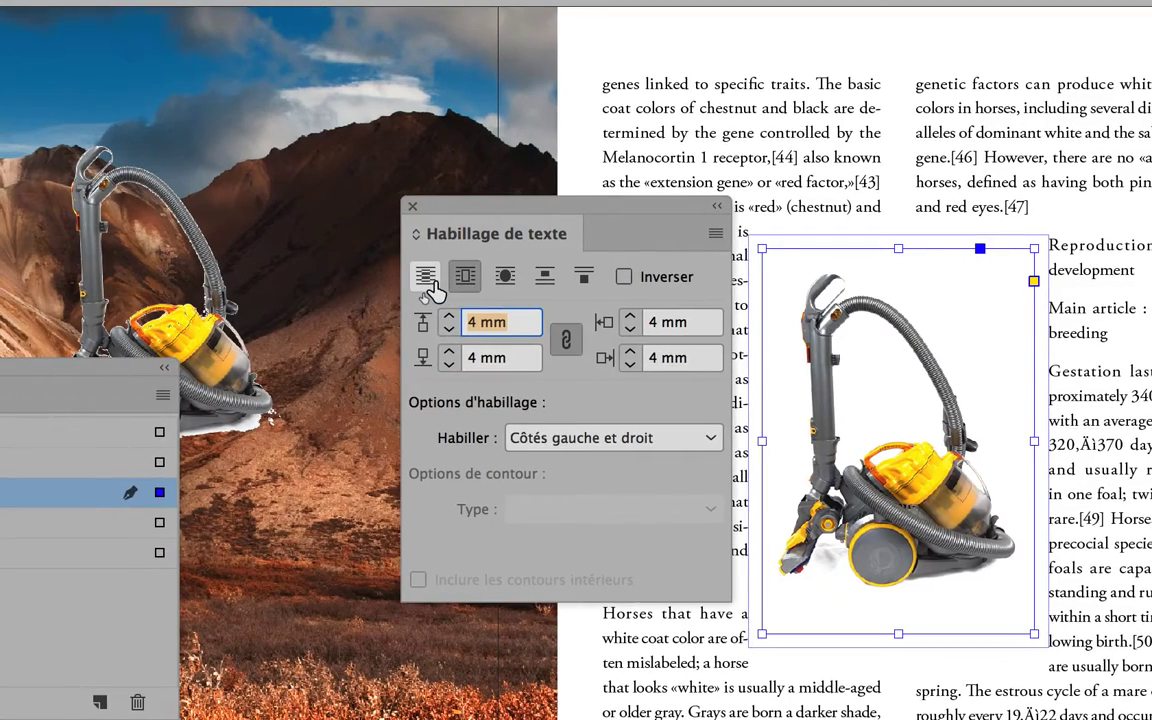
Toggle the vacuum cleaner's text wrap twice between no wrap and wrapping around the bounding box to compare them
left_click(426, 277)
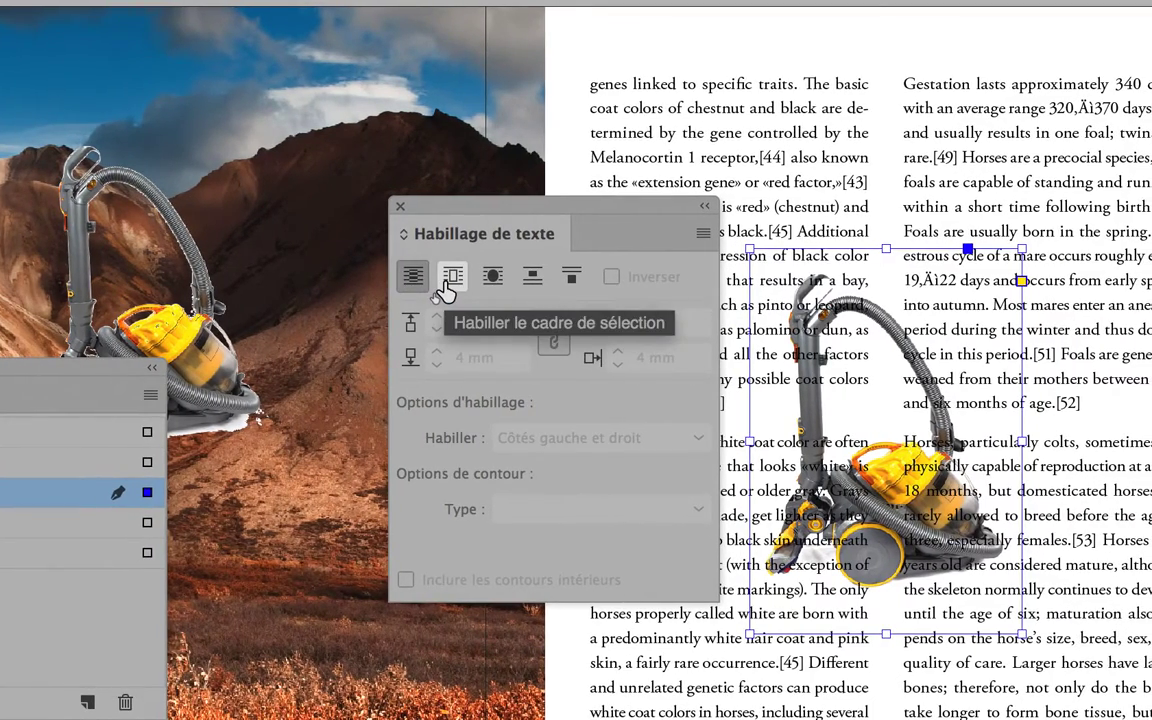
left_click(446, 287)
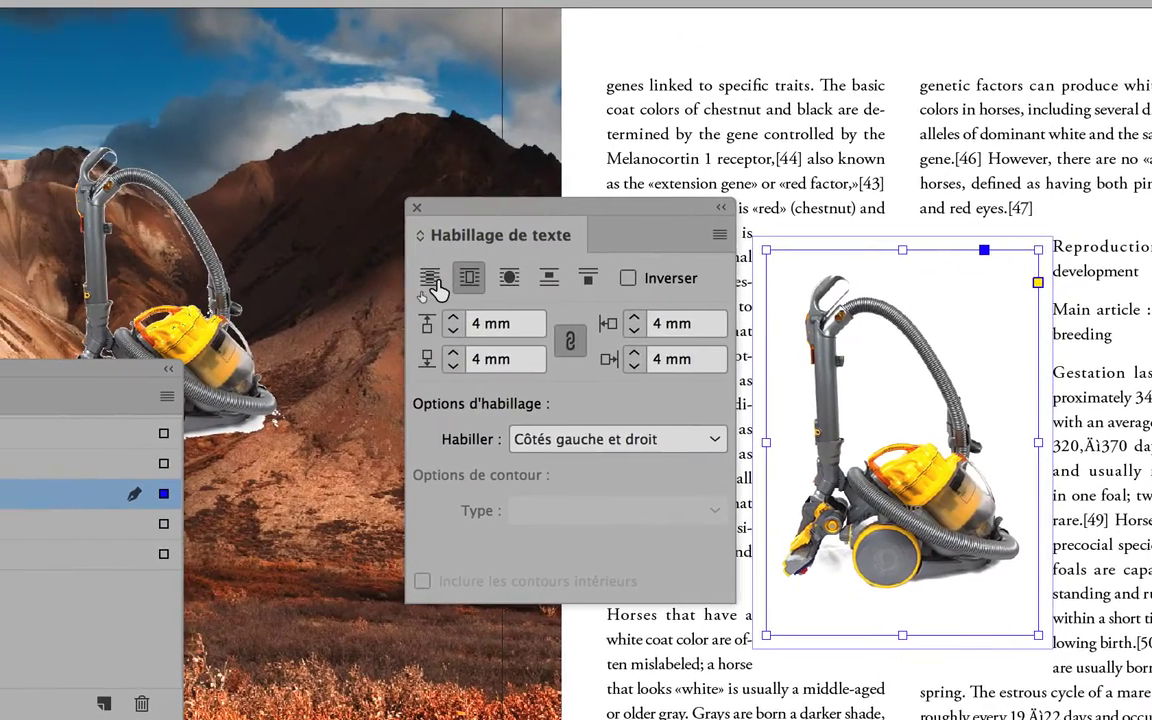
left_click(409, 281)
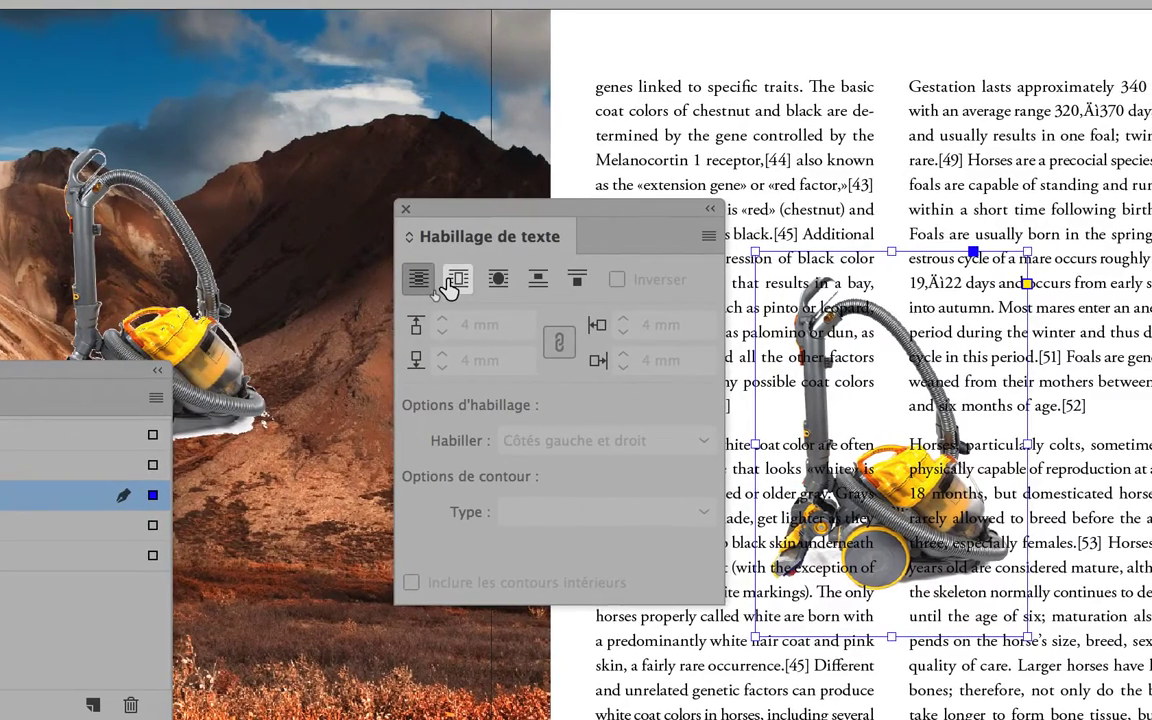
left_click(455, 280)
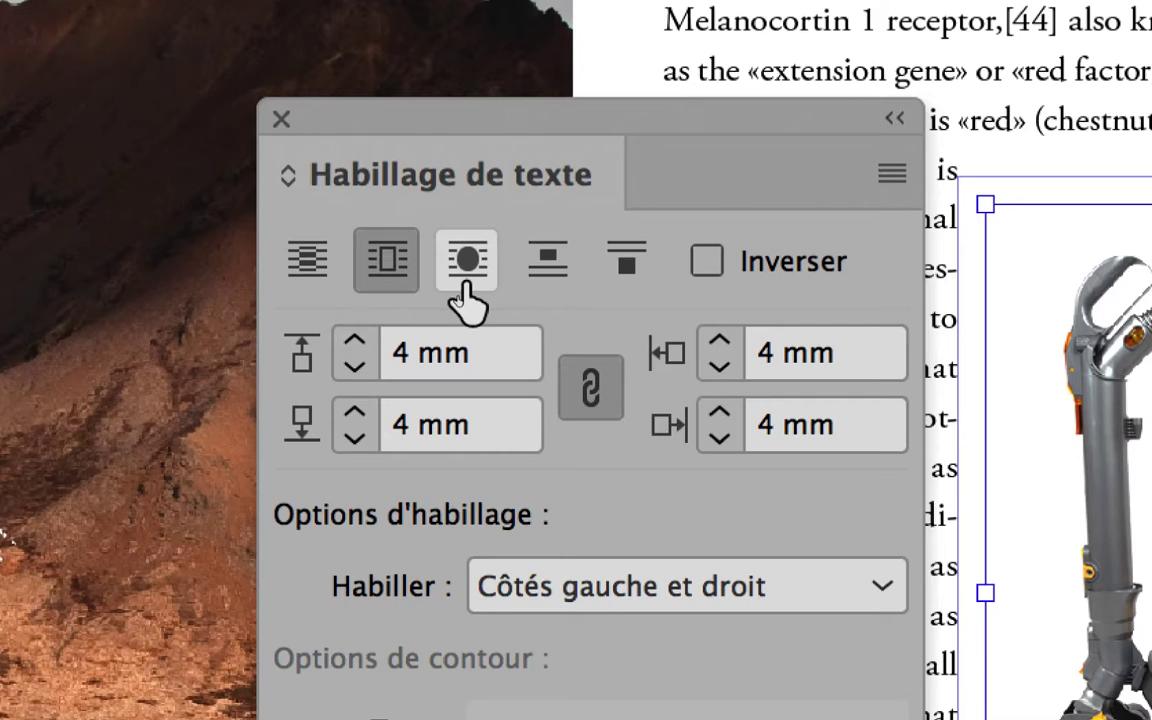
Compare bounding-box and object-shape wrapping on the vacuum cleaner image itself, finishing with the wrap around the object's shape
left_click(466, 262)
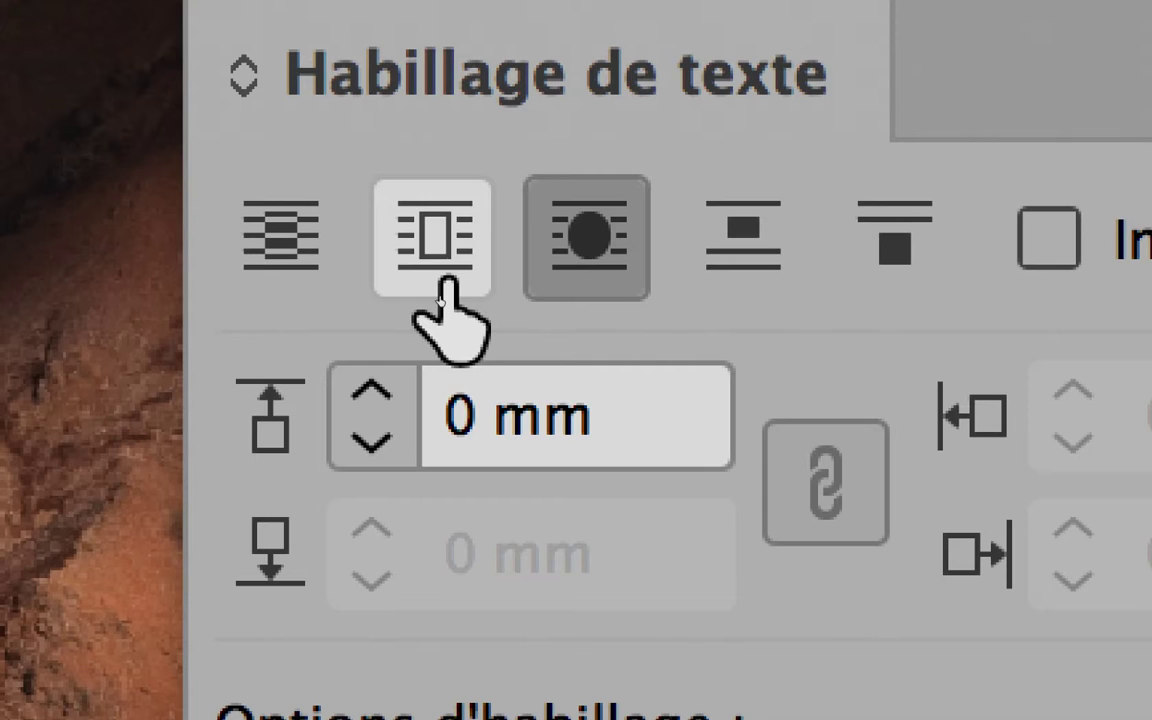
left_click(440, 300)
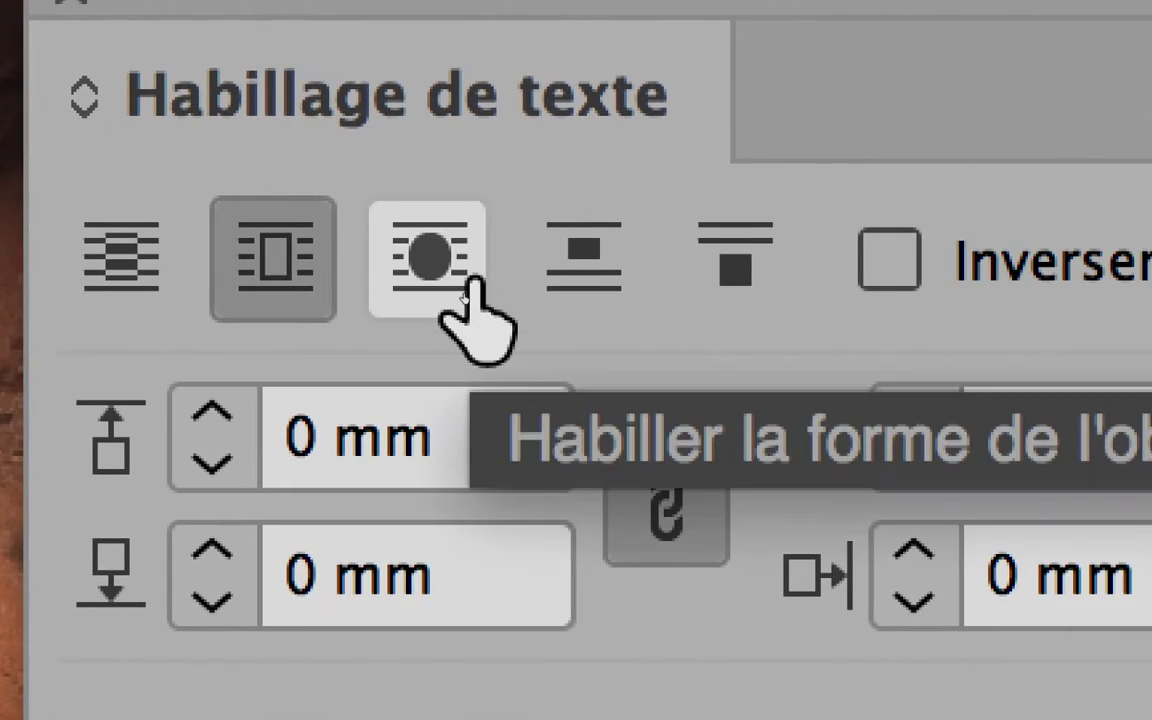
left_click(598, 322)
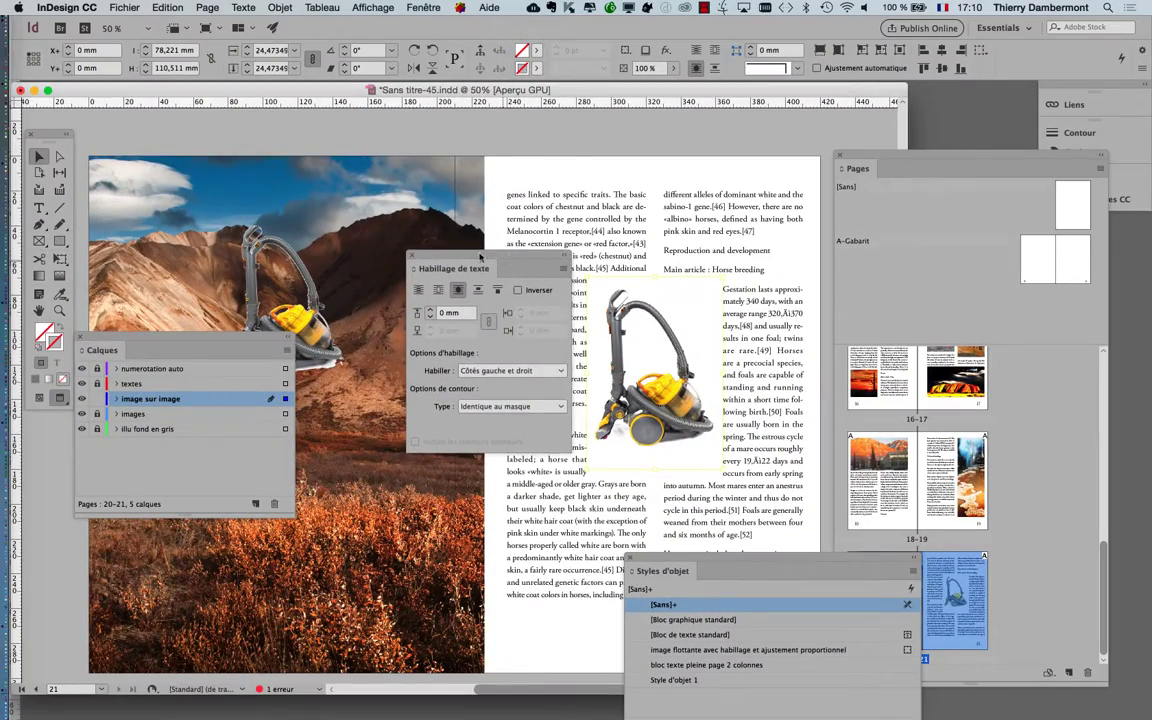
left_click_drag(480, 257, 488, 256)
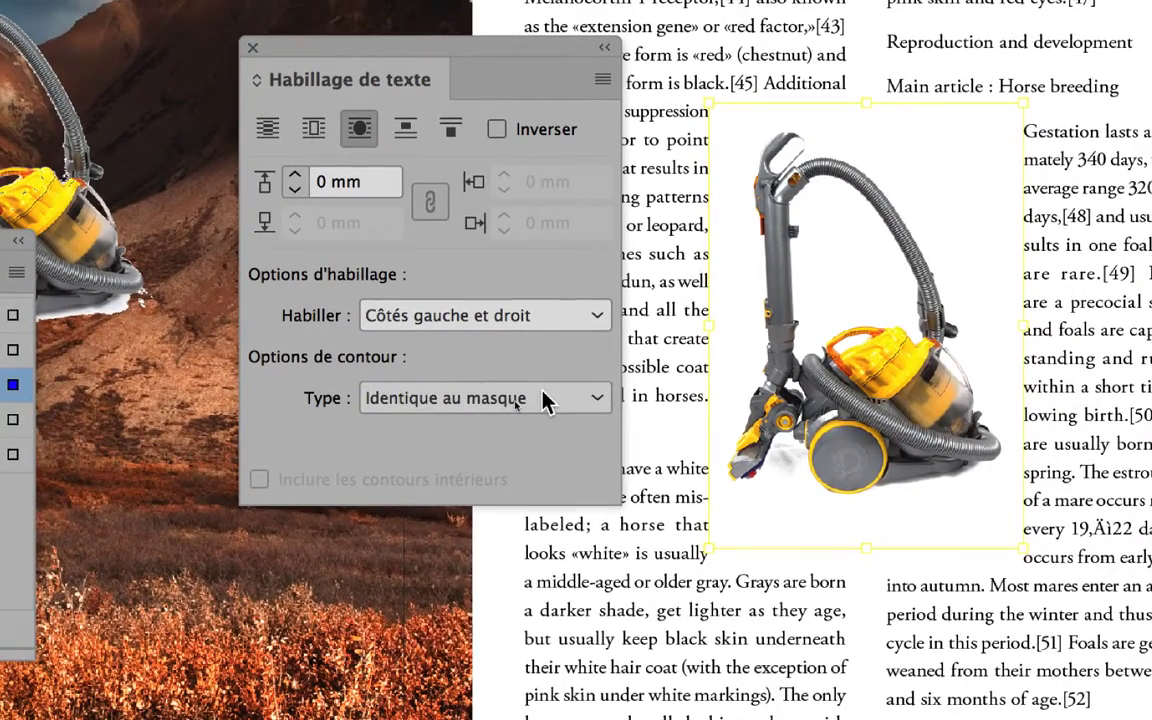
Set the wrap's contour type to Couche alpha, with Transparence as the alpha source
left_click(545, 400)
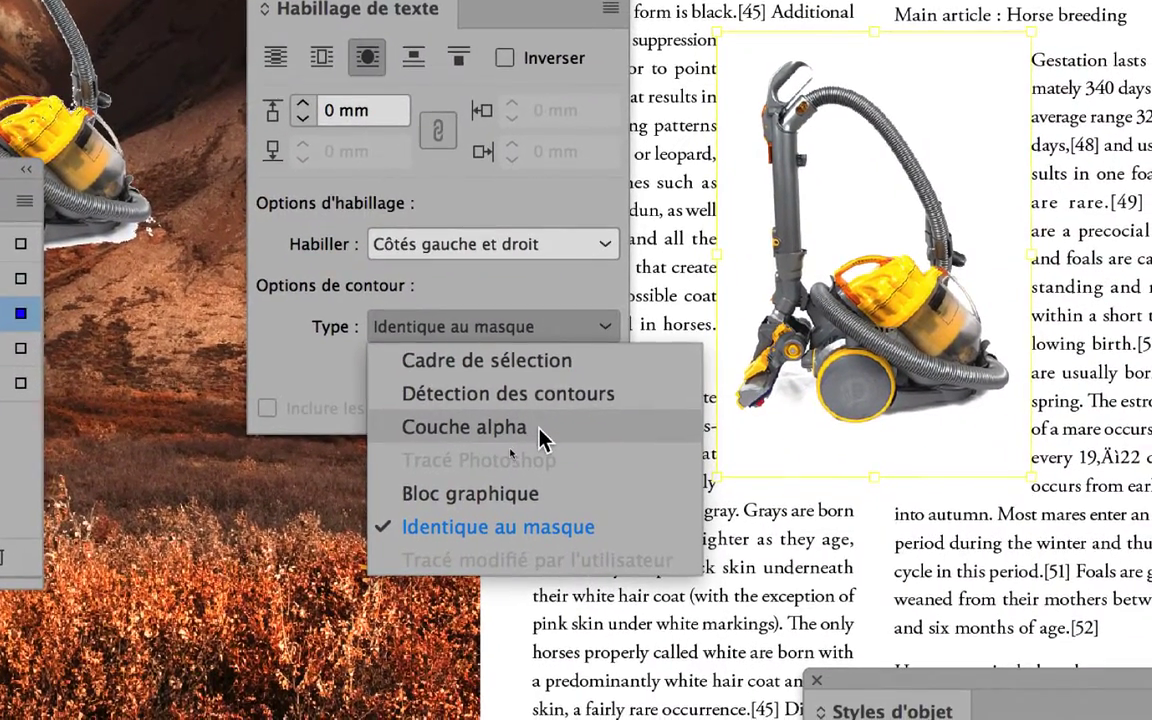
left_click(540, 437)
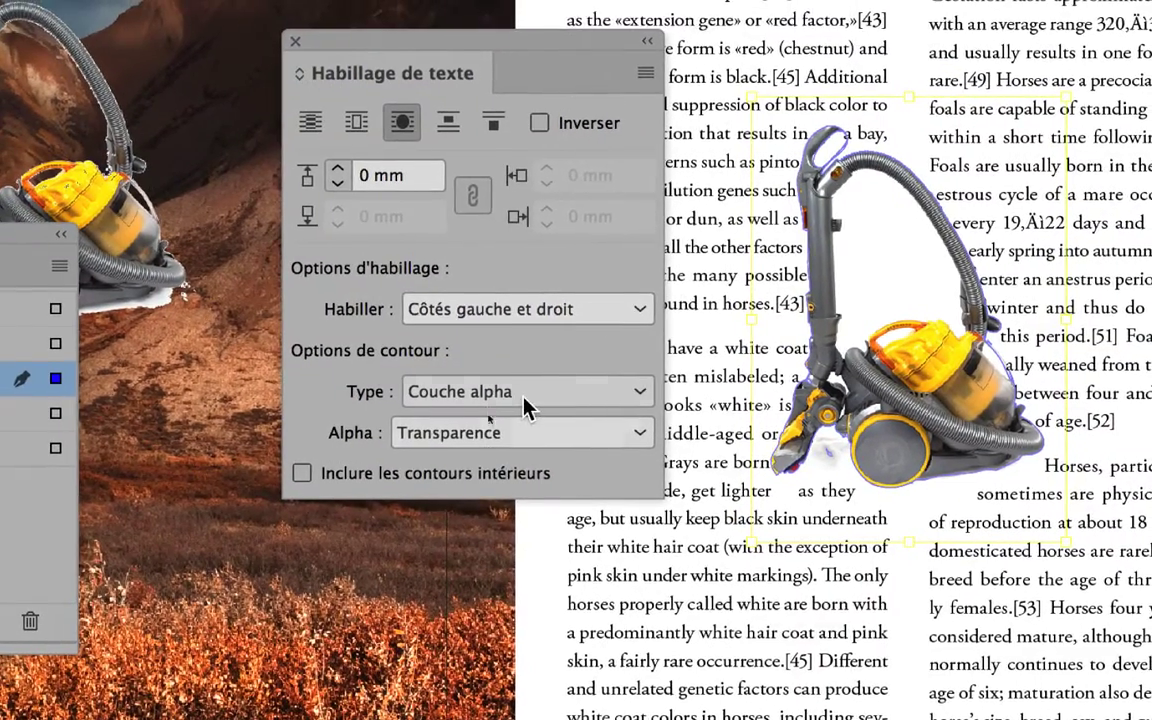
left_click(525, 438)
left_click(520, 460)
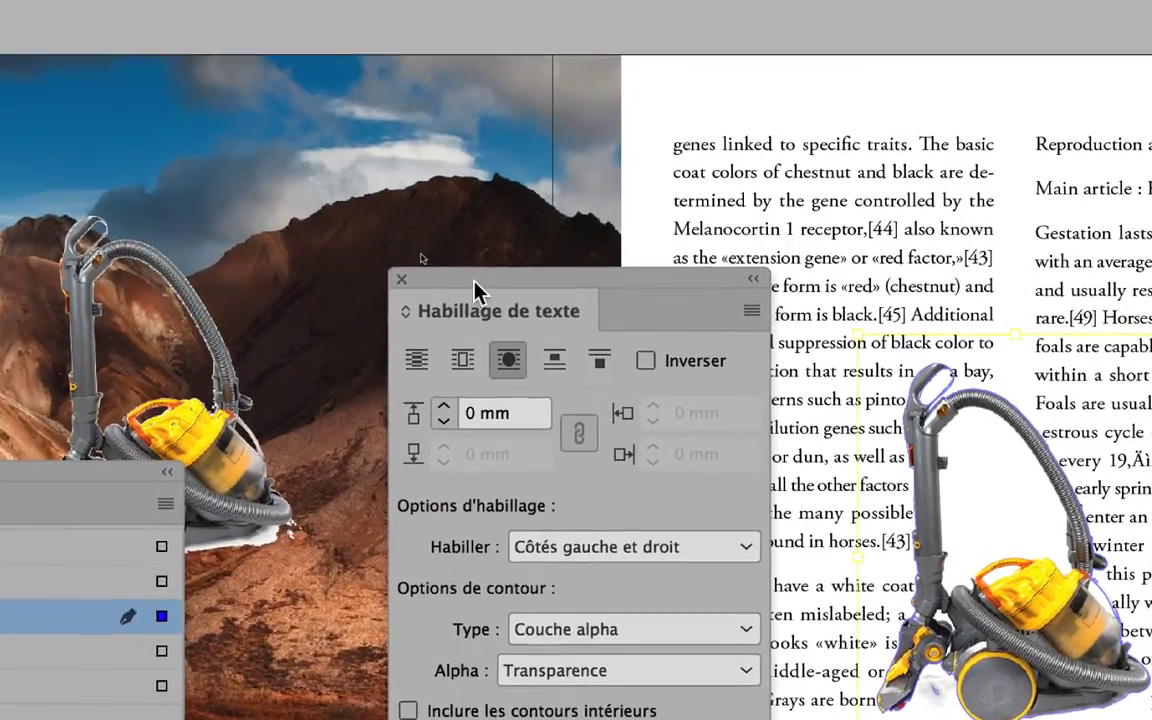
Set the text wrap offset around the vacuum cleaner's contour to 3 mm
left_click_drag(474, 282, 737, 296)
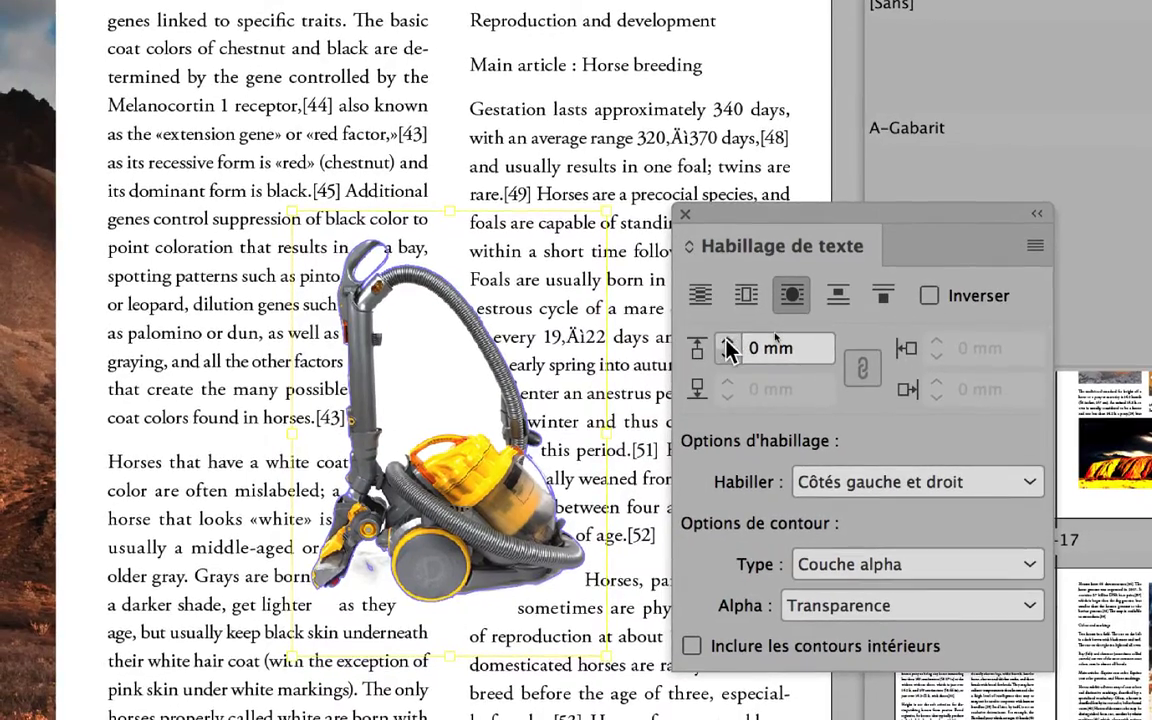
left_click(710, 382)
left_click(710, 382)
left_click(710, 382)
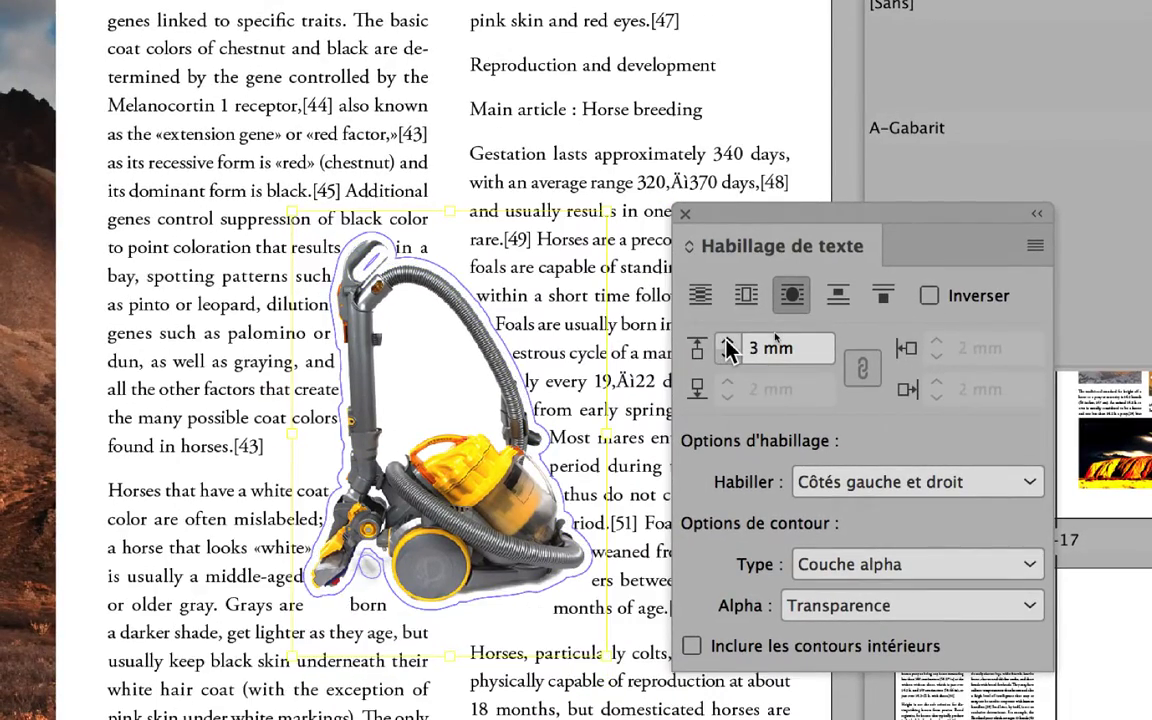
left_click(728, 341)
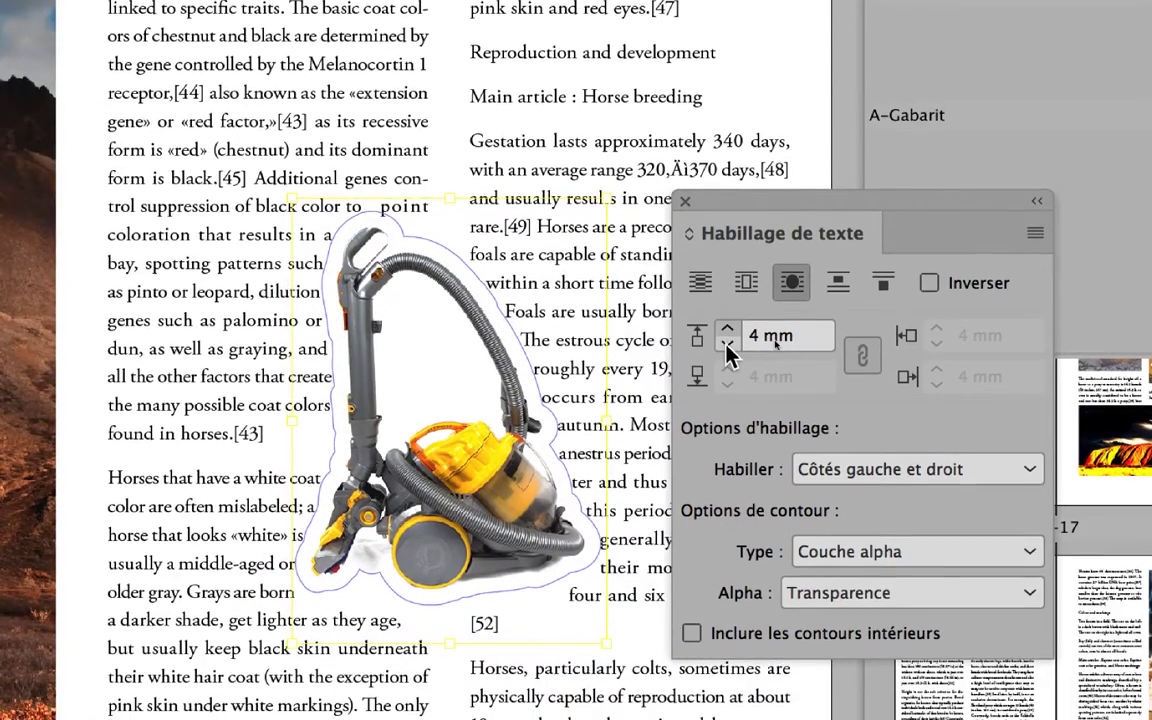
left_click(727, 346)
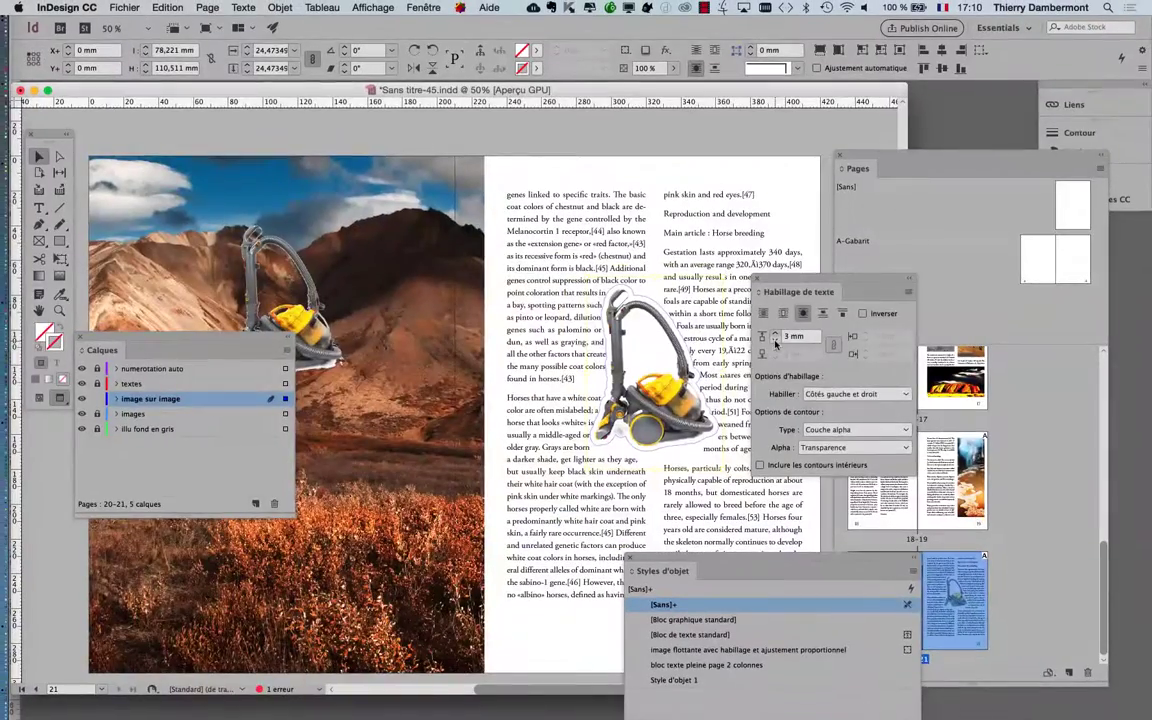
Switch to Photoshop, check the blending options of the vacuum cleaner layer Calque 0, and return to InDesign
key("super+Tab")
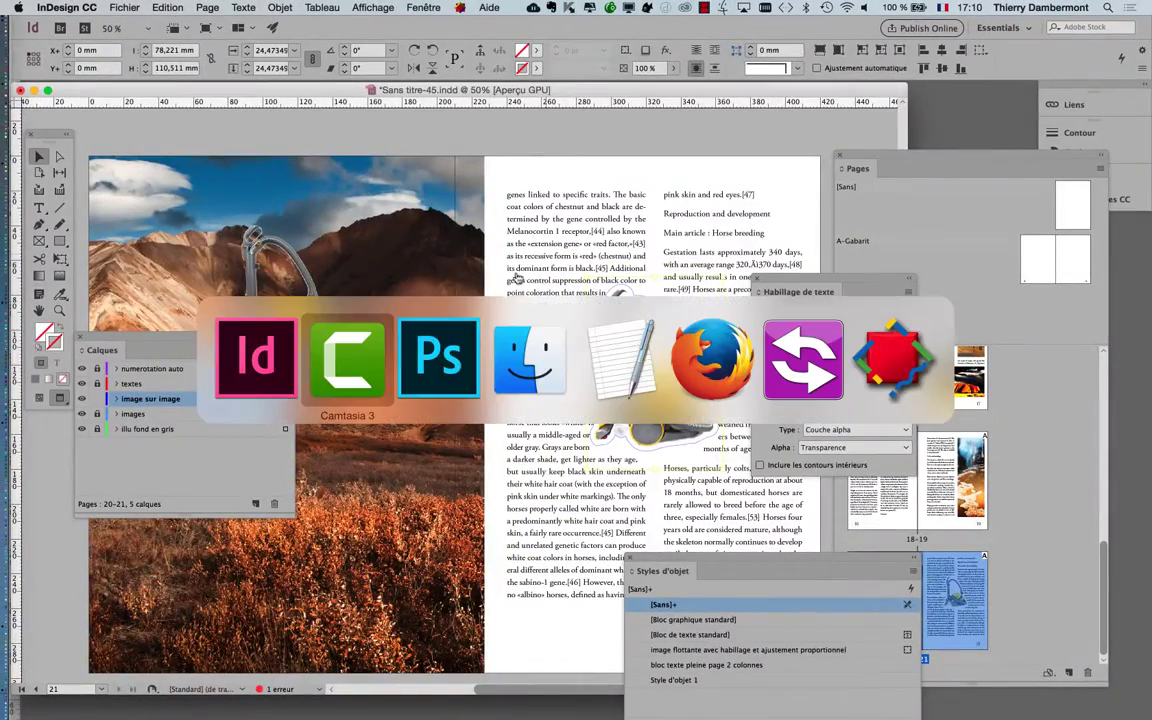
left_click(454, 358)
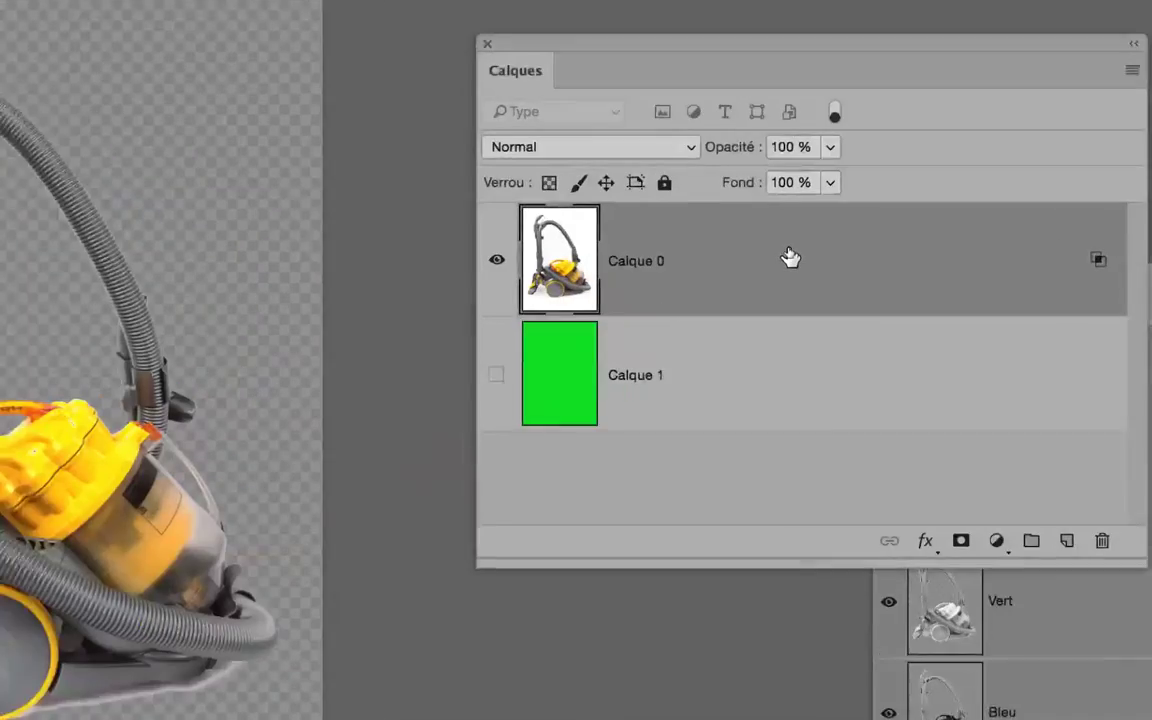
double_click(790, 258)
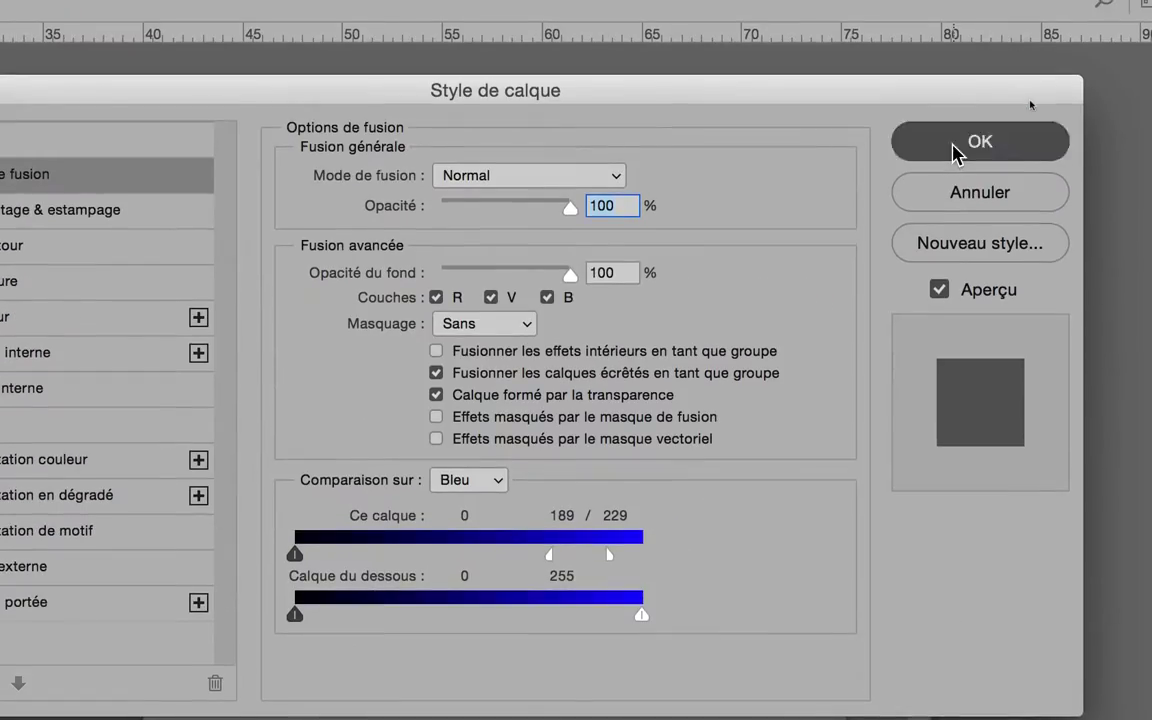
left_click(956, 152)
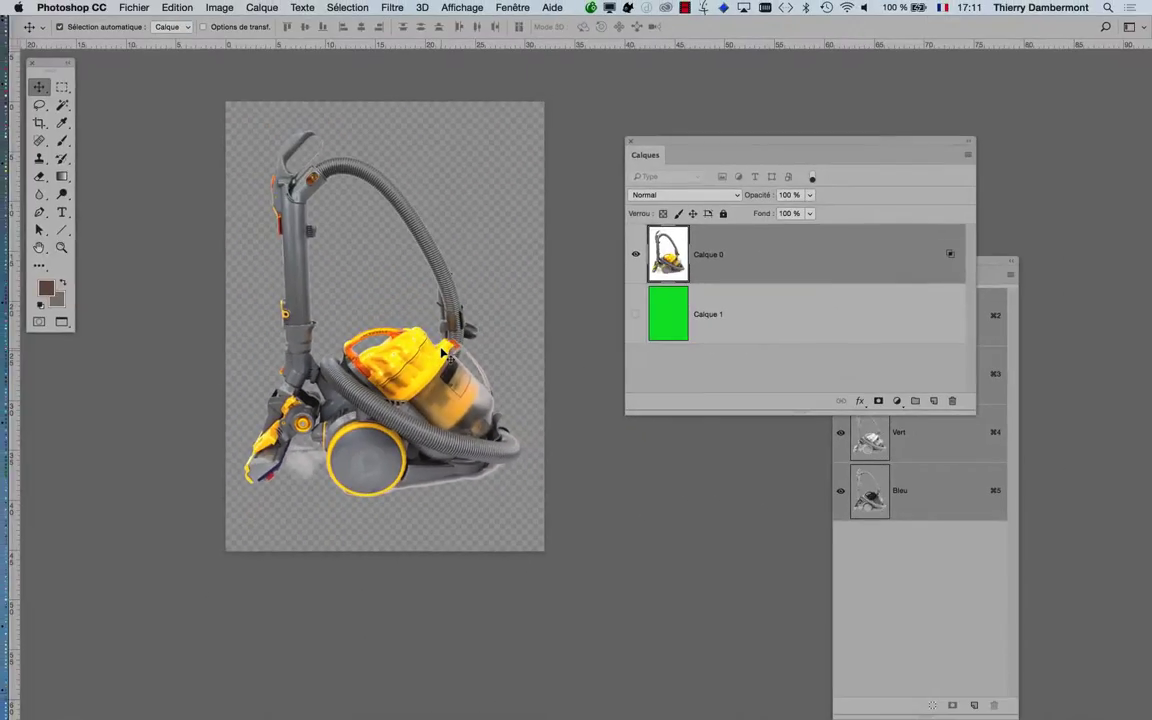
key("super+Tab")
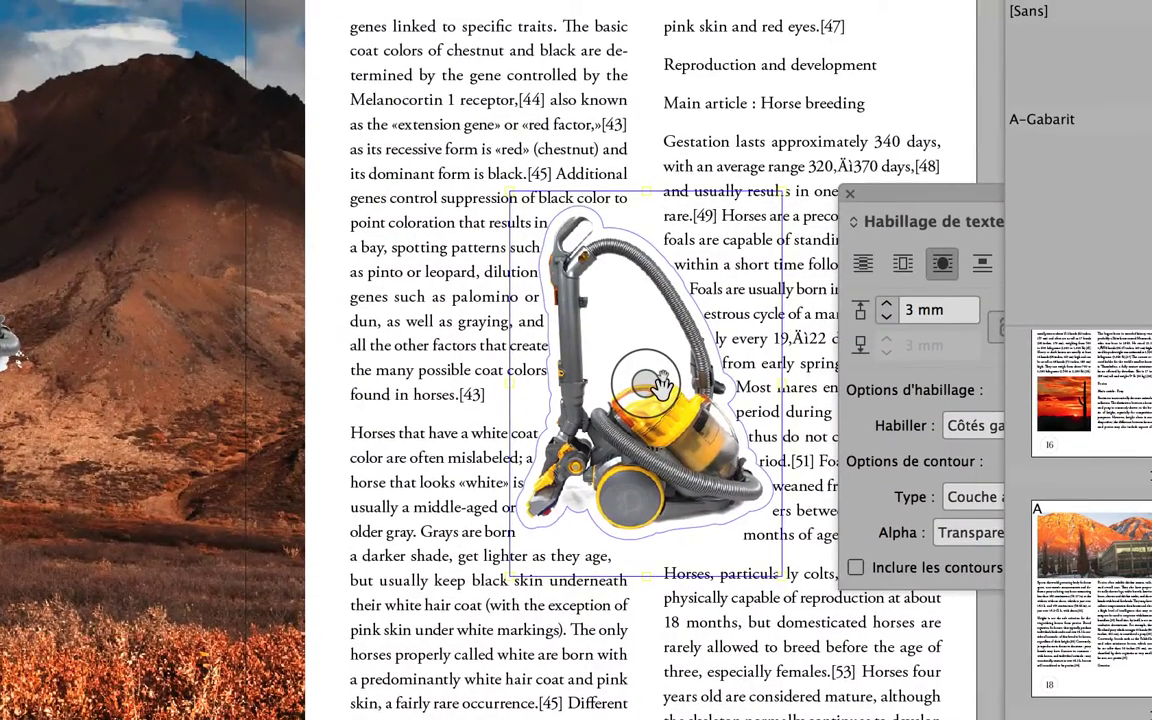
Deselect the vacuum cleaner image and examine up close how the text flows around its contour
scroll(661, 385, "up", 1)
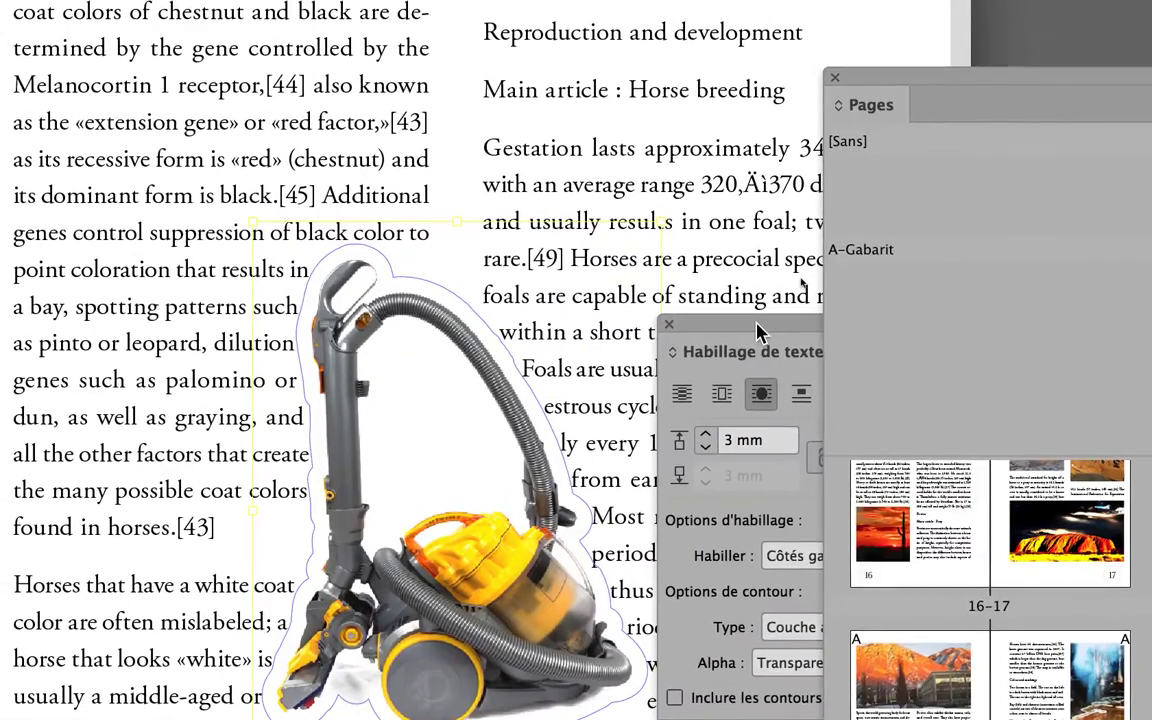
left_click_drag(757, 323, 766, 315)
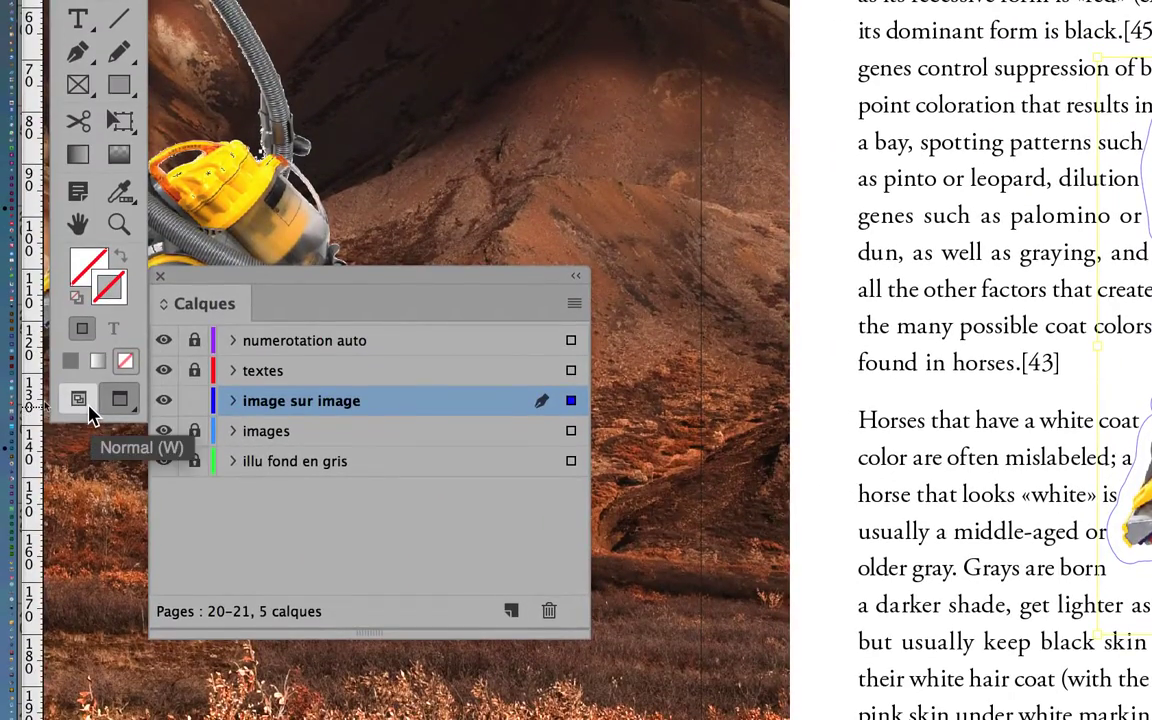
key("super+minus")
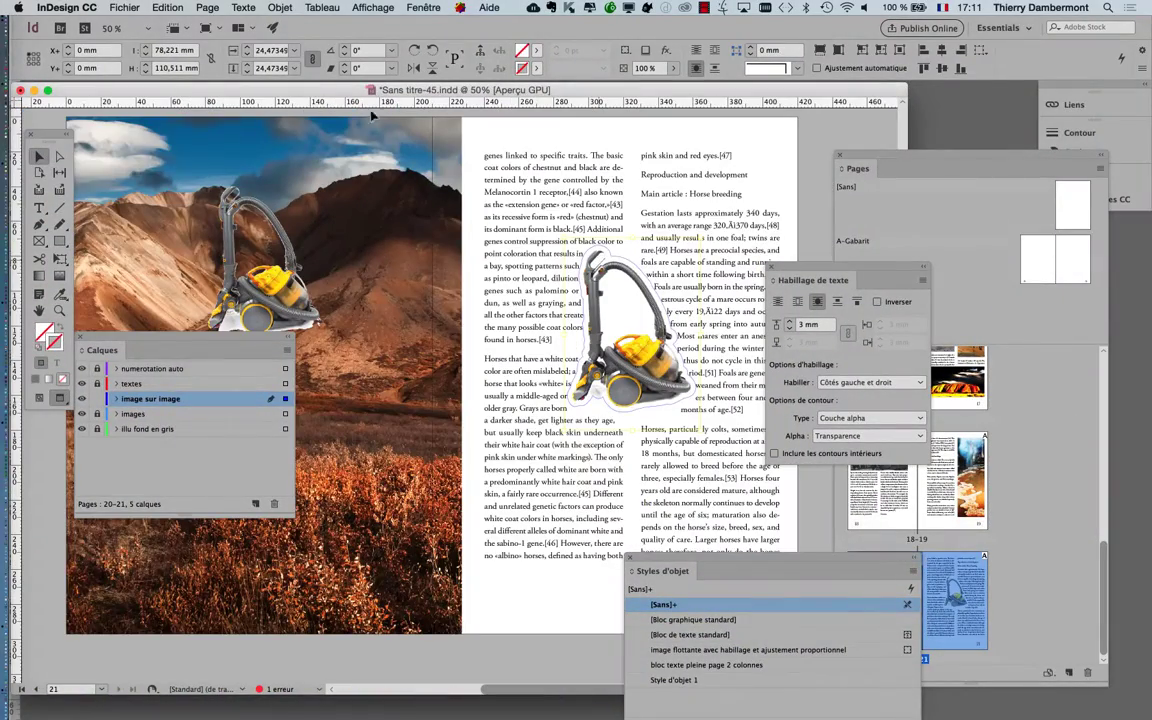
left_click(591, 419)
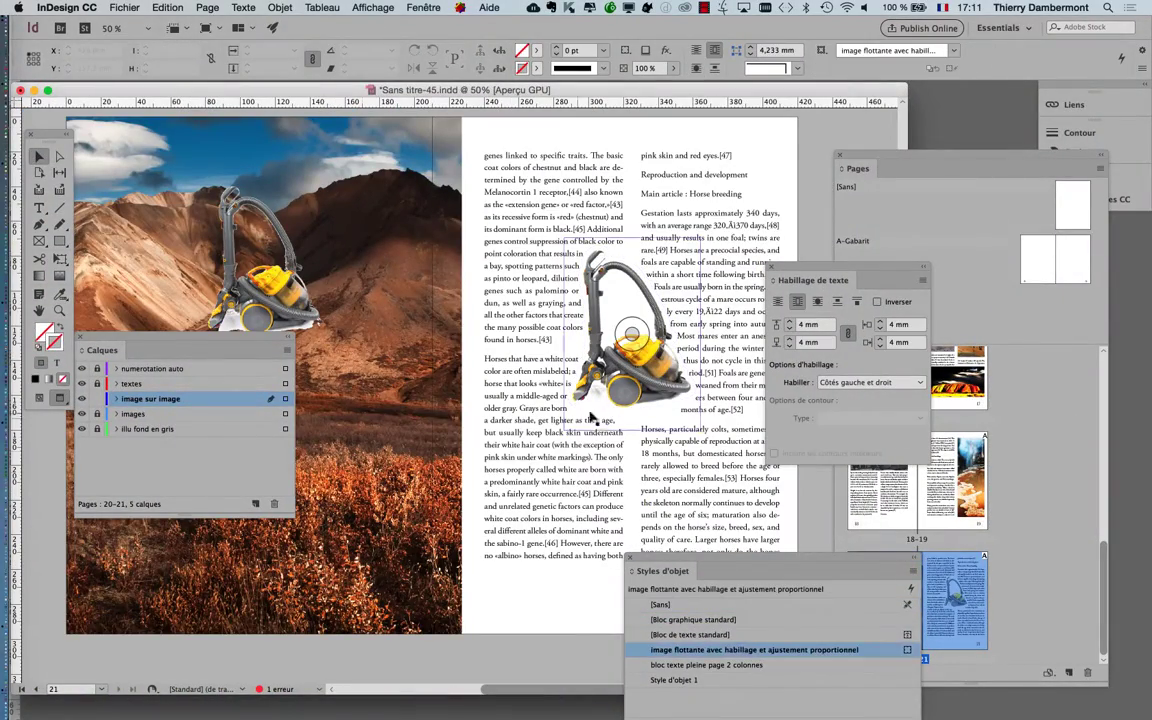
scroll(660, 375, "up", 5)
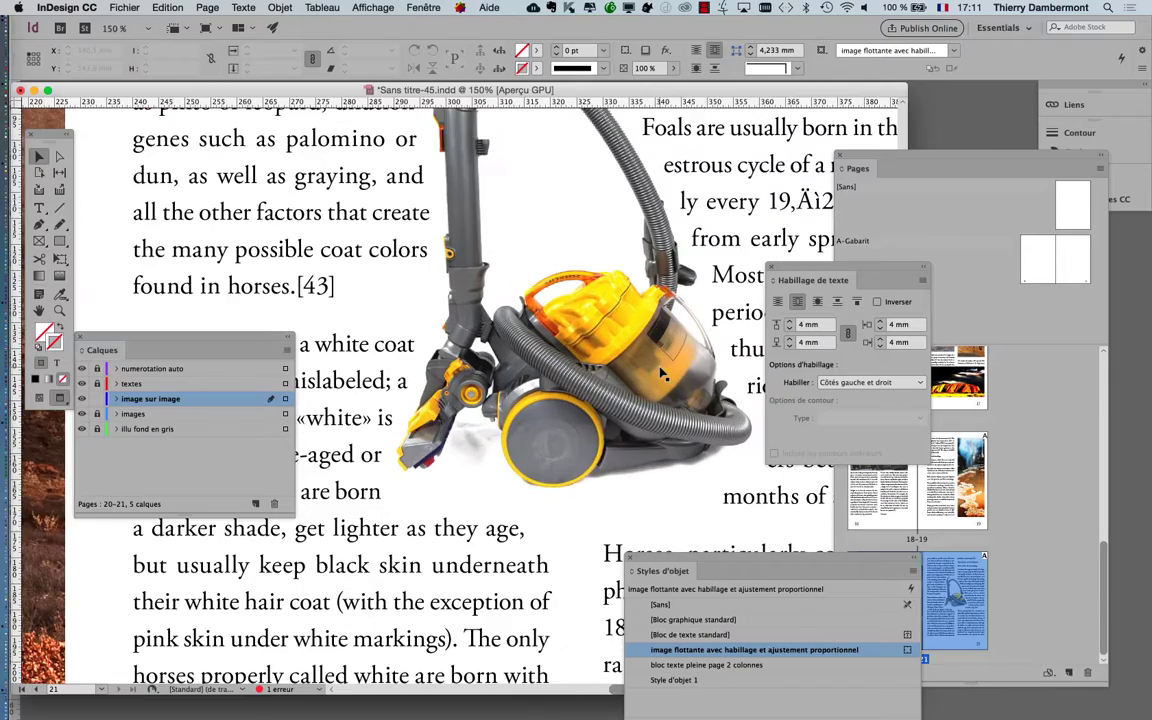
Inspect the vacuum cleaner's handle, hose and body at different magnifications against the text wrapped along them
scroll(643, 320, "up", 5)
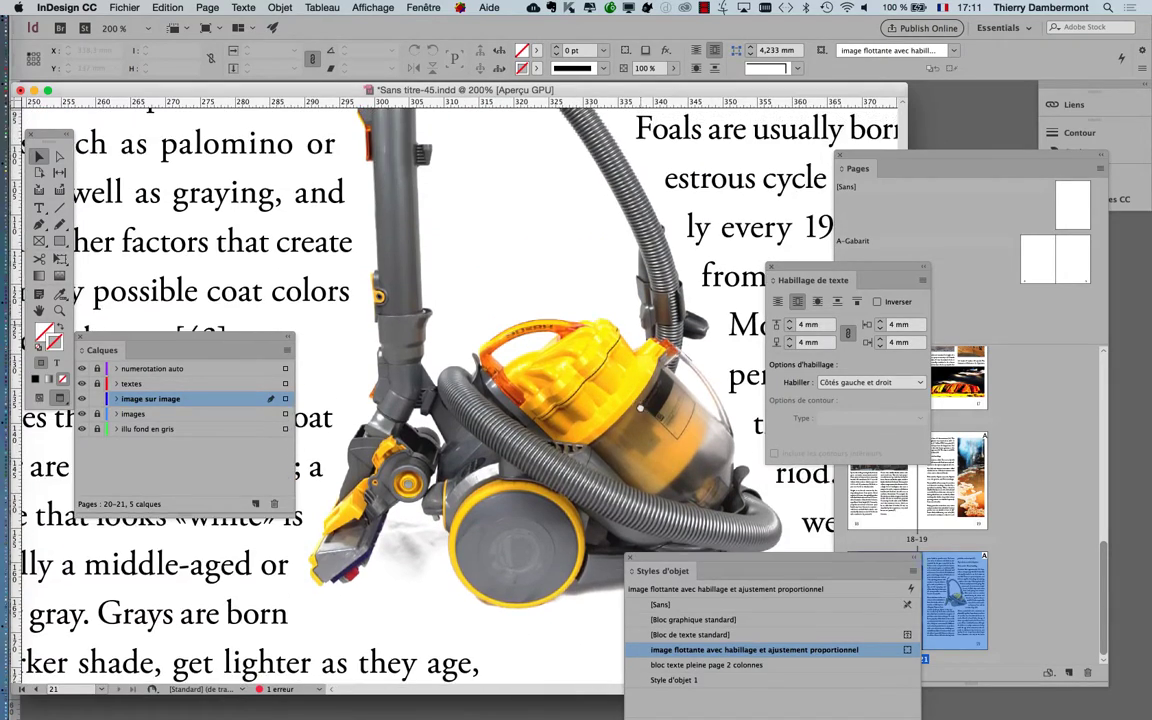
scroll(582, 462, "up", 5)
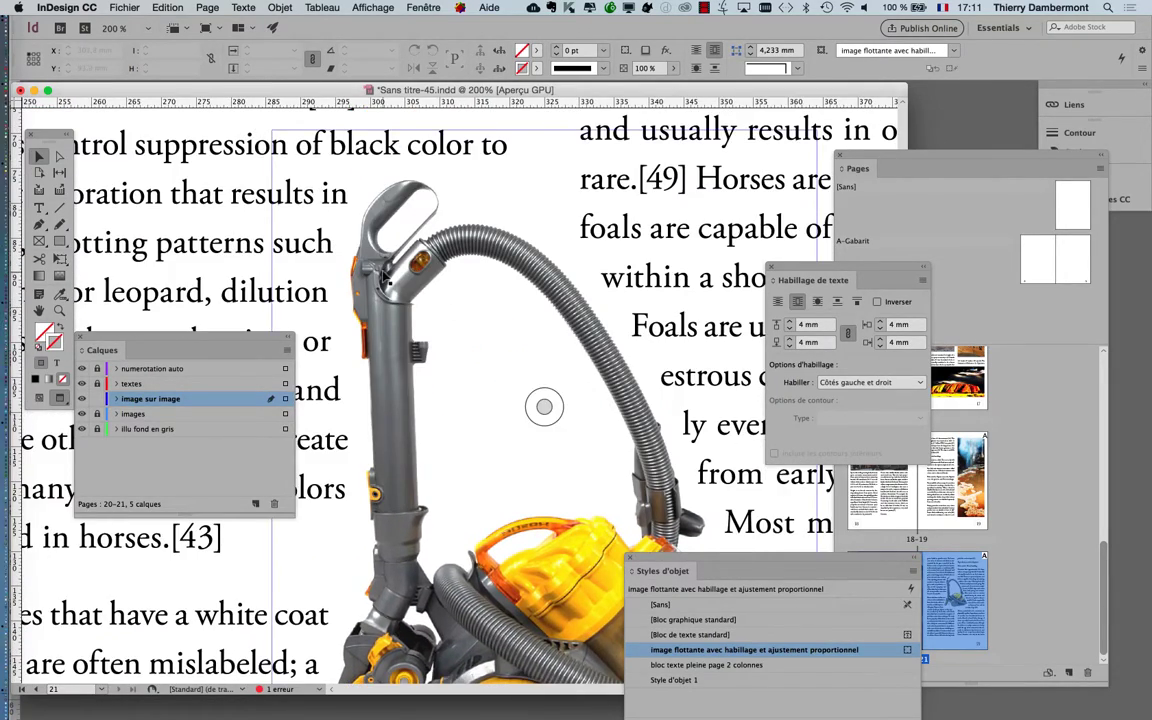
scroll(383, 279, "up", 5)
scroll(435, 285, "down", 8)
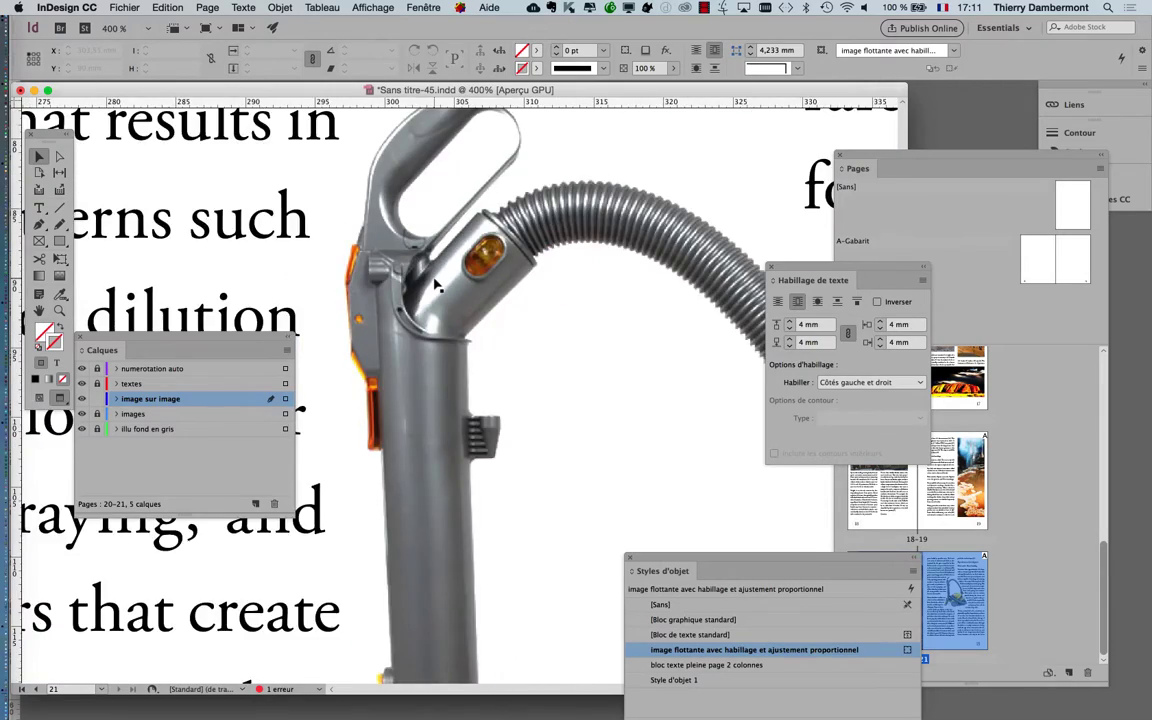
scroll(462, 293, "down", 1)
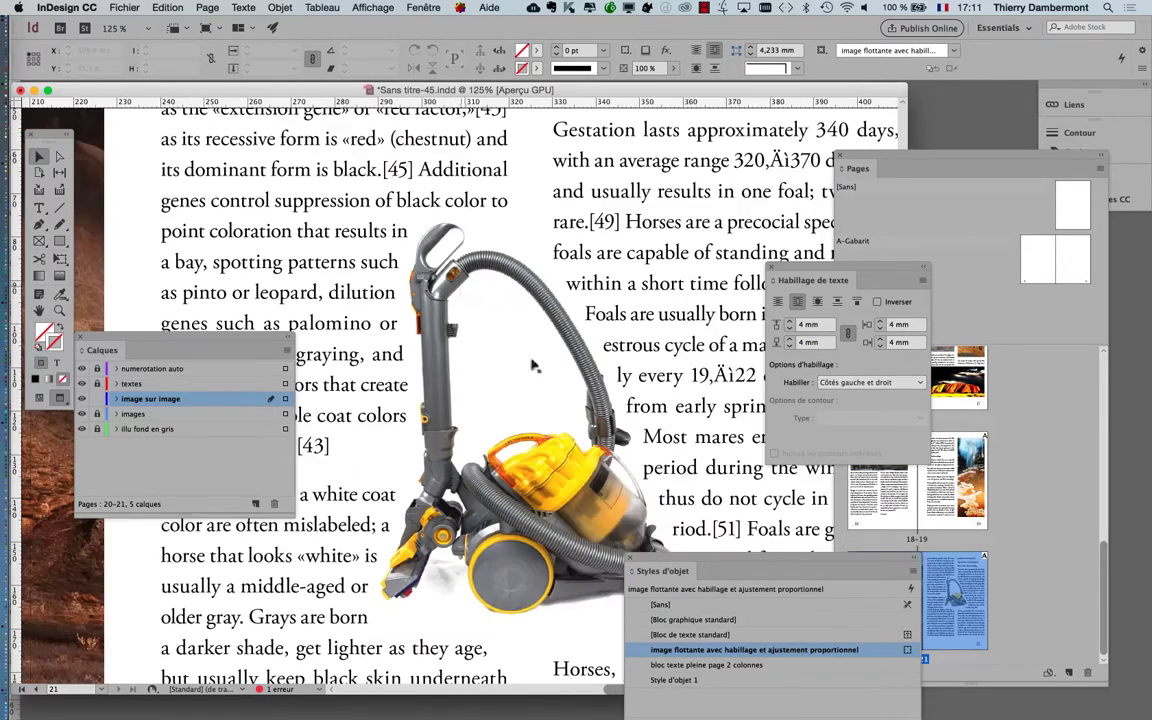
left_click_drag(549, 401, 522, 284)
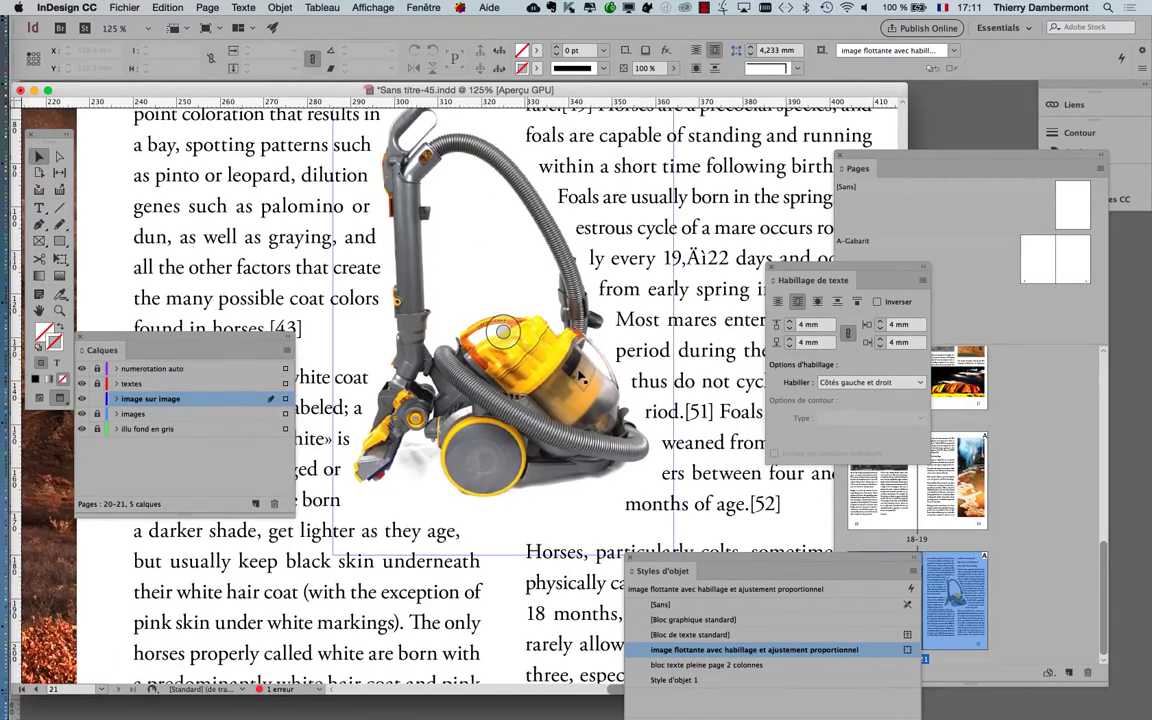
scroll(580, 376, "down", 1)
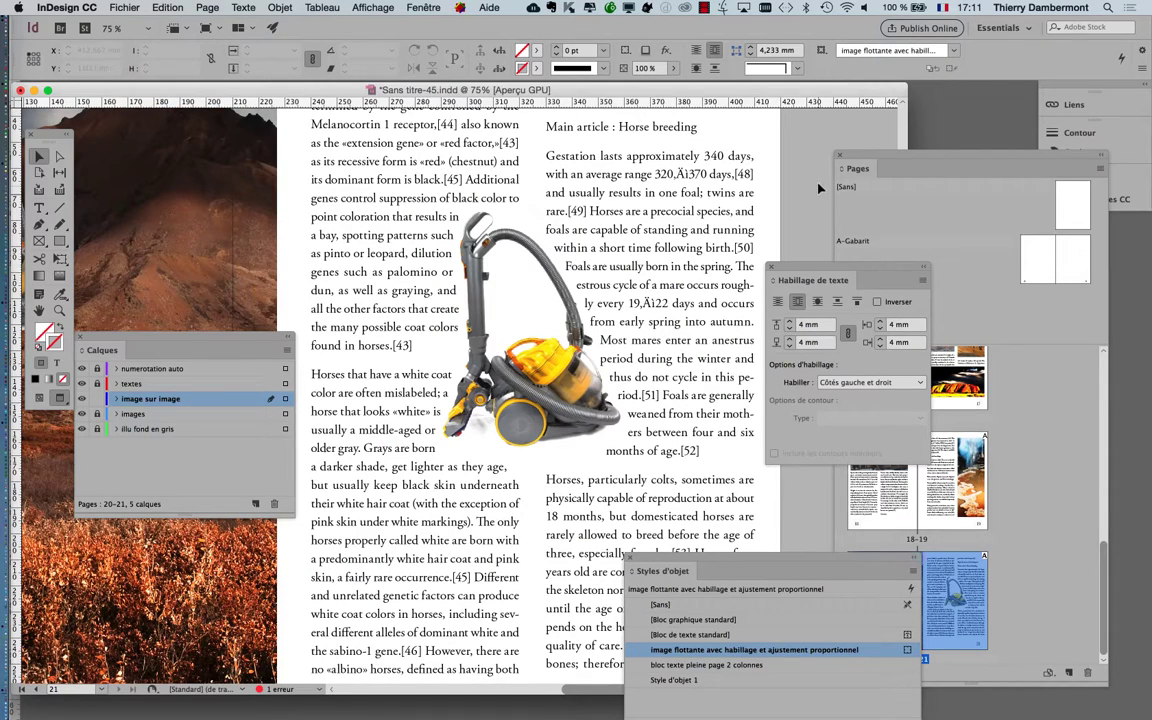
Move the vacuum cleaner image lower between the two text columns, to about X 278.3 mm and Y 86.3 mm
left_click_drag(557, 374, 535, 401)
left_click_drag(563, 341, 555, 437)
scroll(630, 328, "up", 1)
Check the selected vacuum cleaner image's resolution in the Informations display and dismiss it
left_click(425, 8)
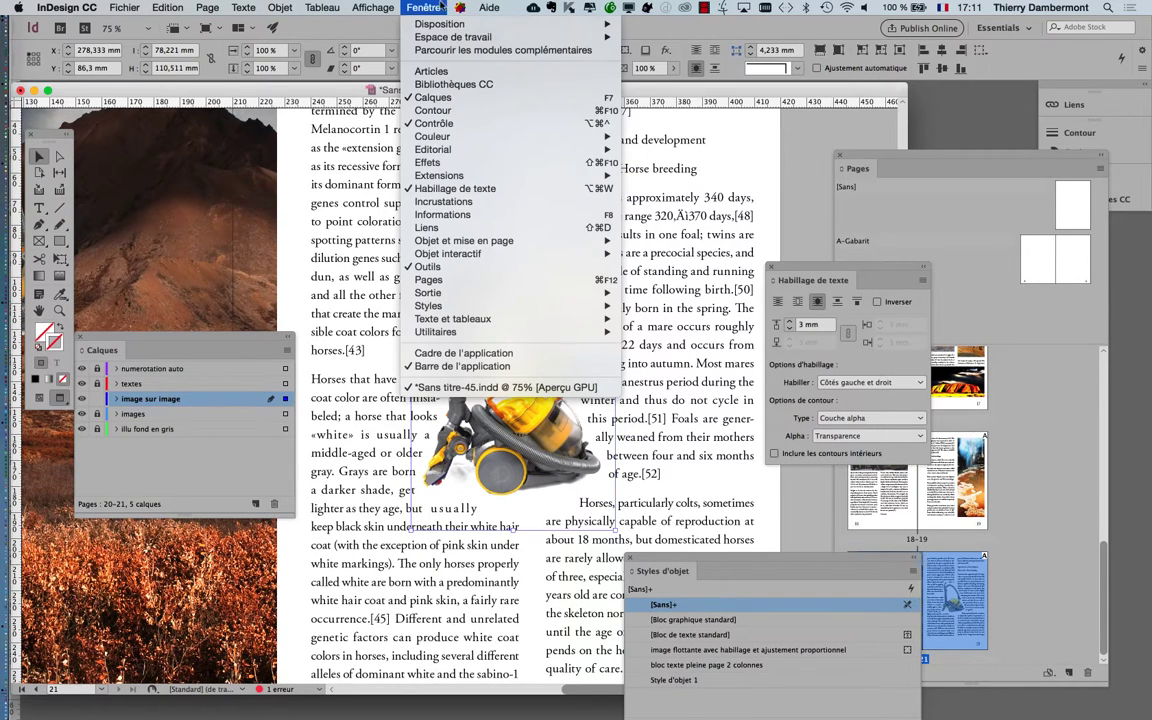
left_click(460, 216)
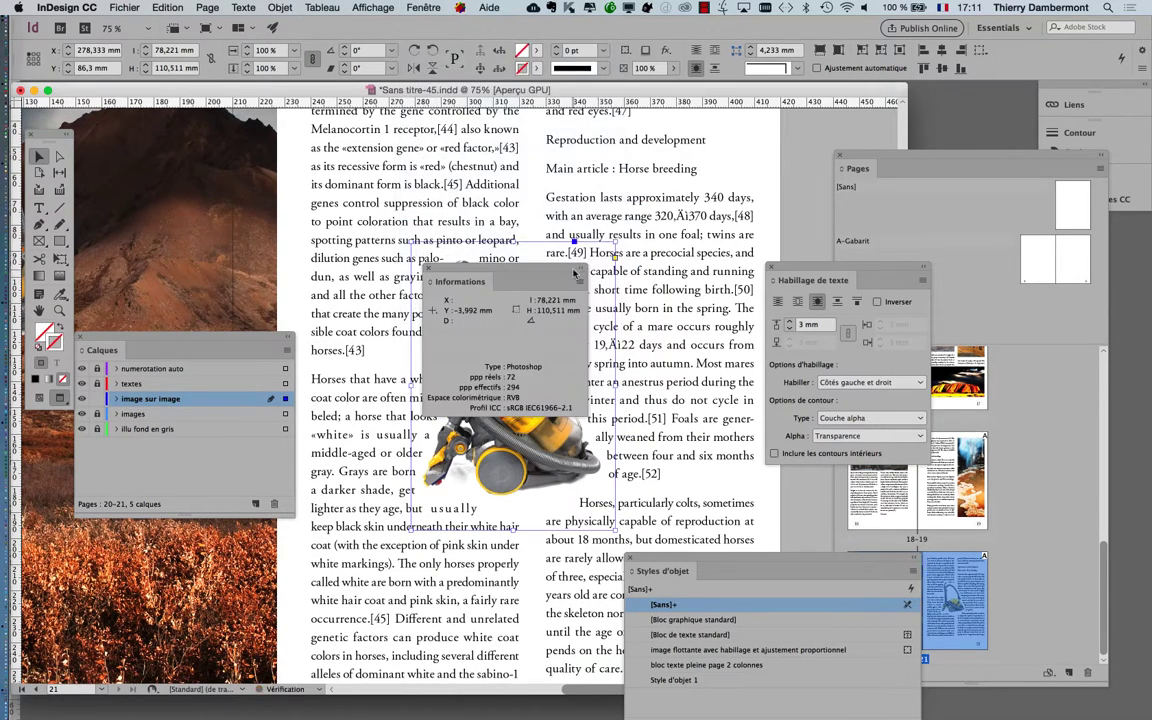
left_click_drag(515, 270, 536, 263)
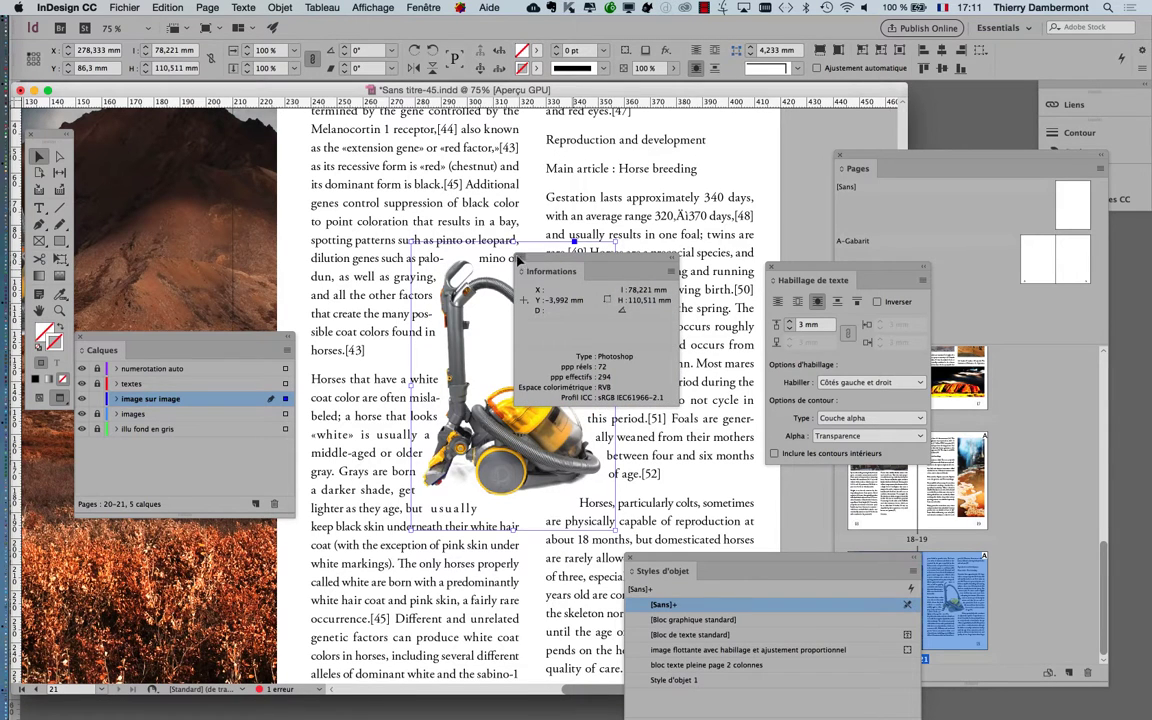
left_click(521, 270)
Show the full link details (Liens) of the vacuum cleaner image and examine its PPP réels and PPP effectifs
left_click(423, 8)
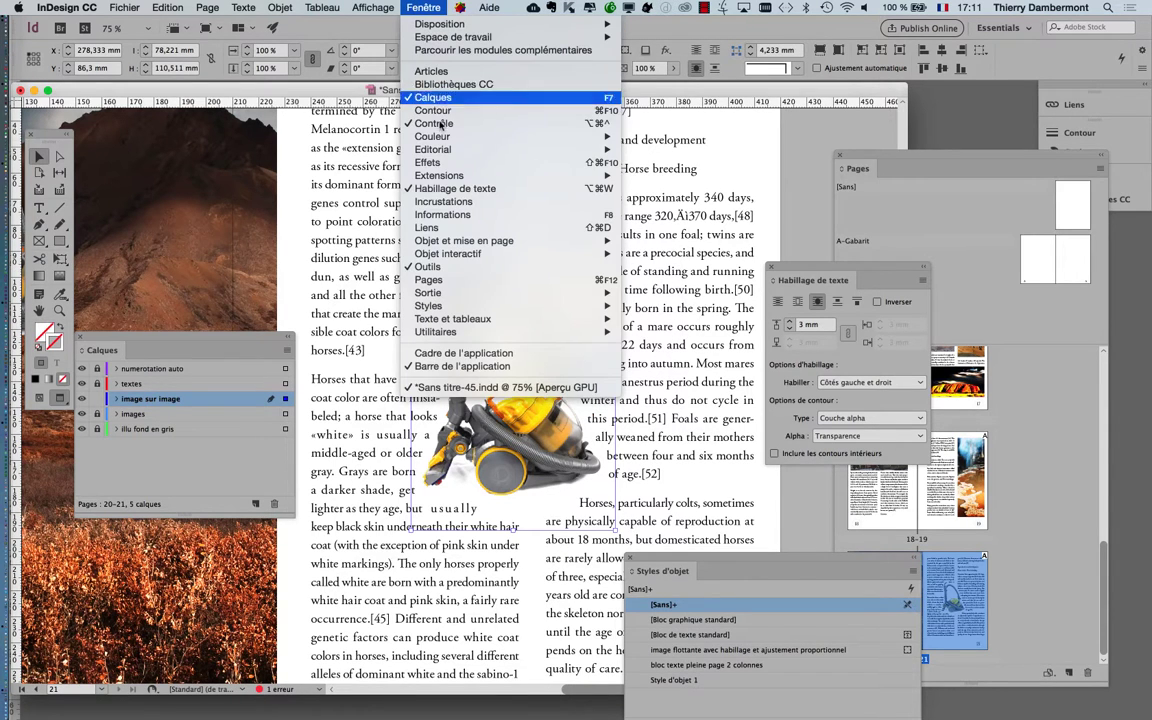
left_click(452, 228)
left_click_drag(920, 106, 672, 190)
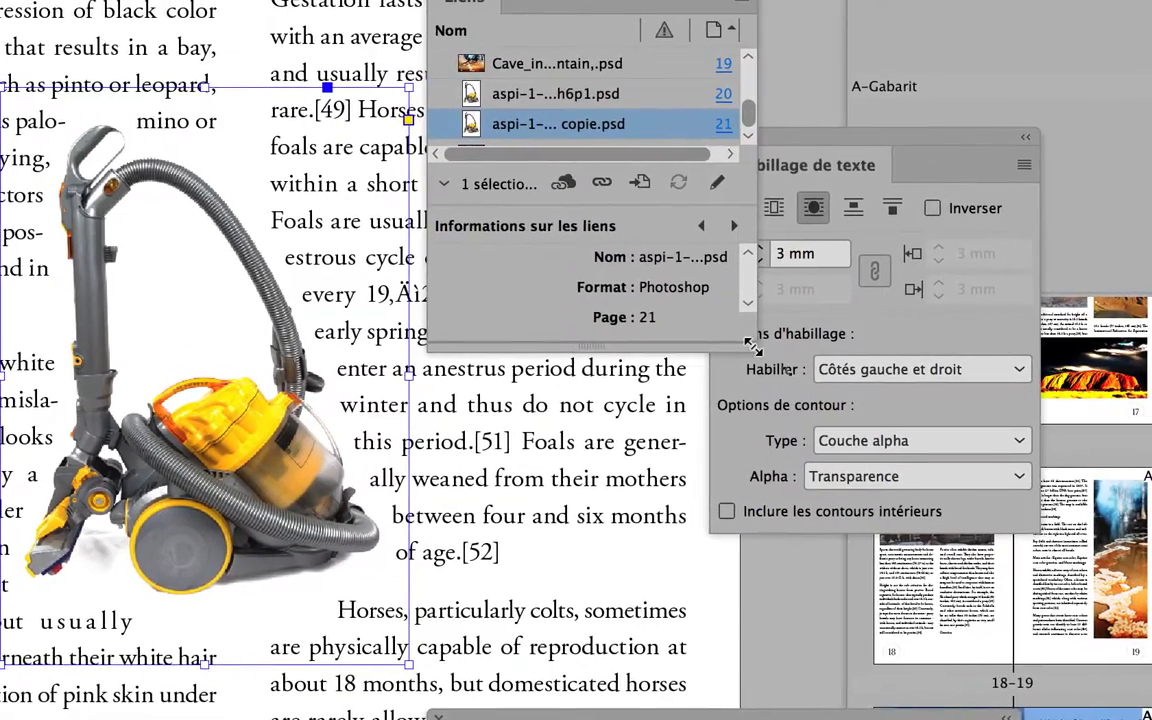
left_click_drag(753, 347, 938, 552)
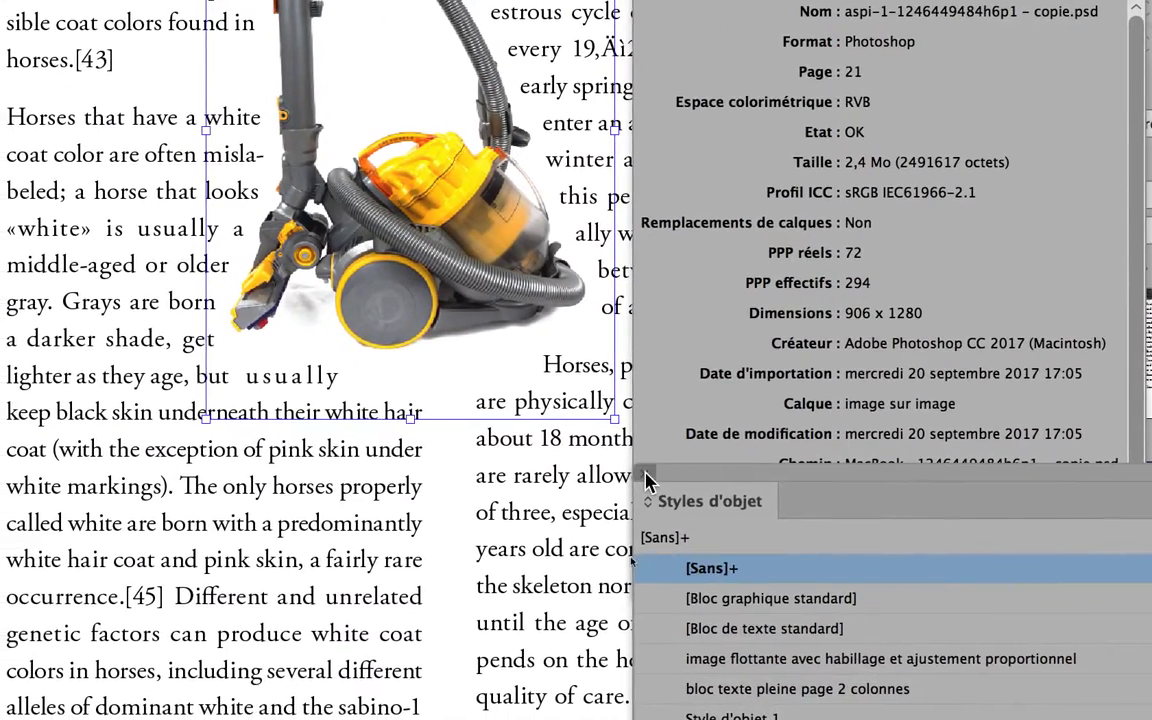
left_click(297, 469)
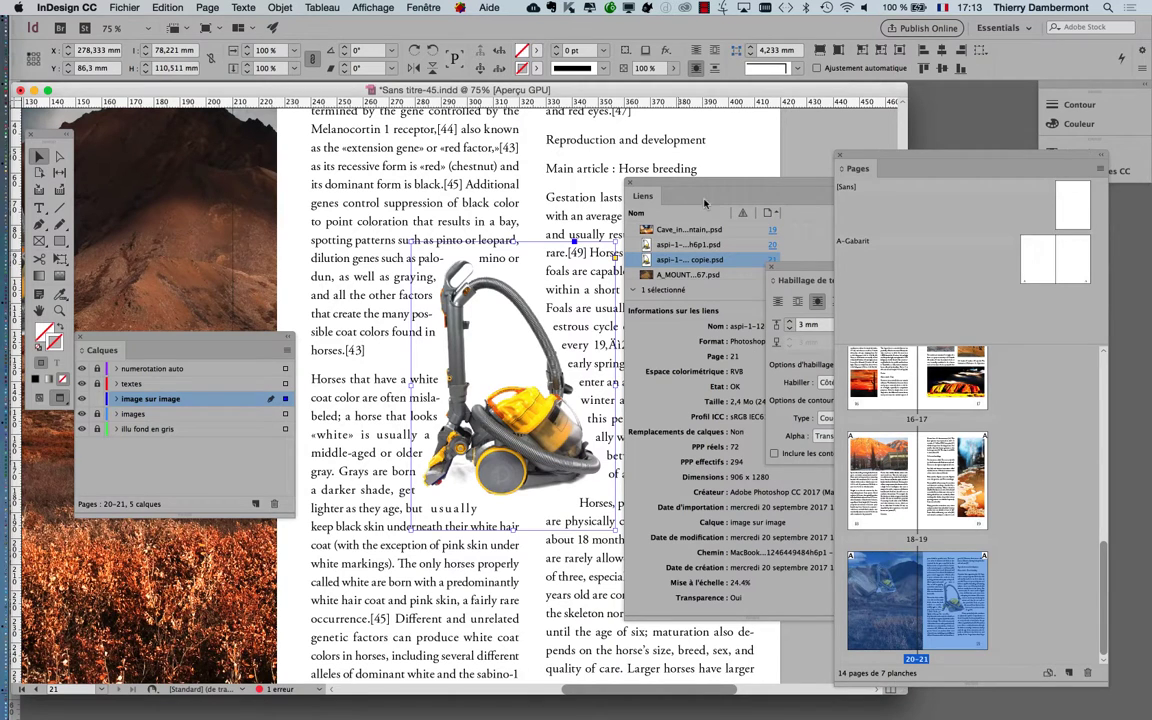
left_click_drag(705, 203, 702, 175)
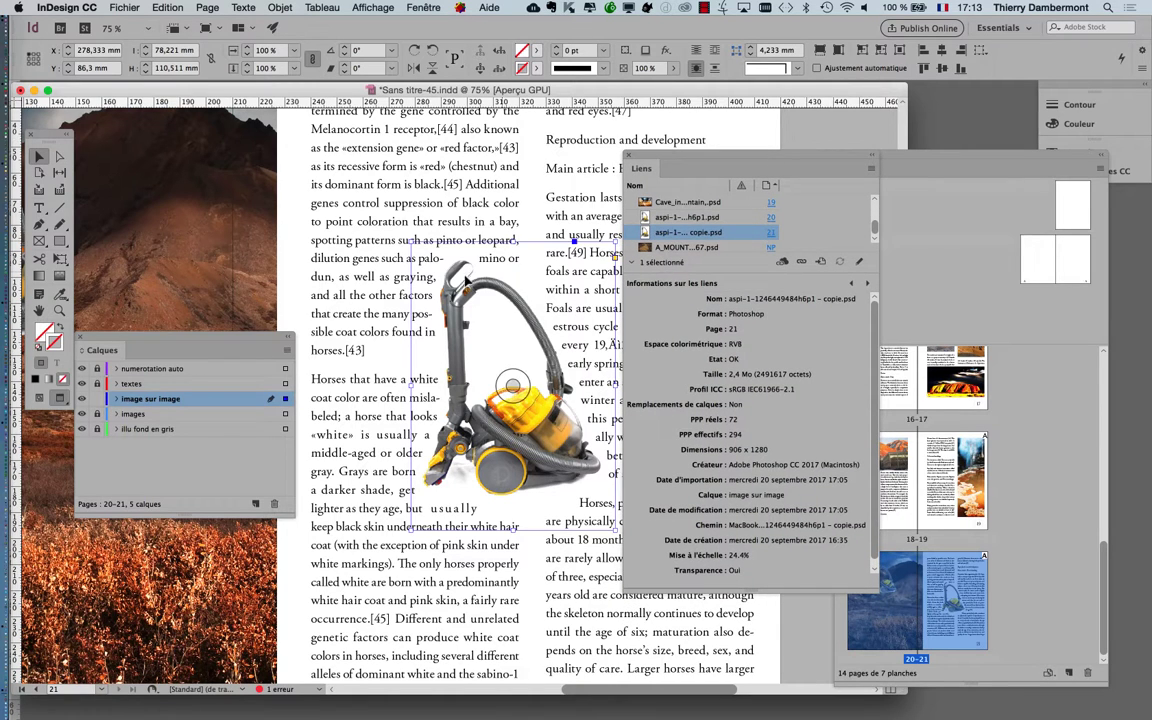
Shrink the vacuum cleaner image proportionally around its center with Free Transform to about 55 × 77 mm
left_click(421, 275)
left_click(512, 386)
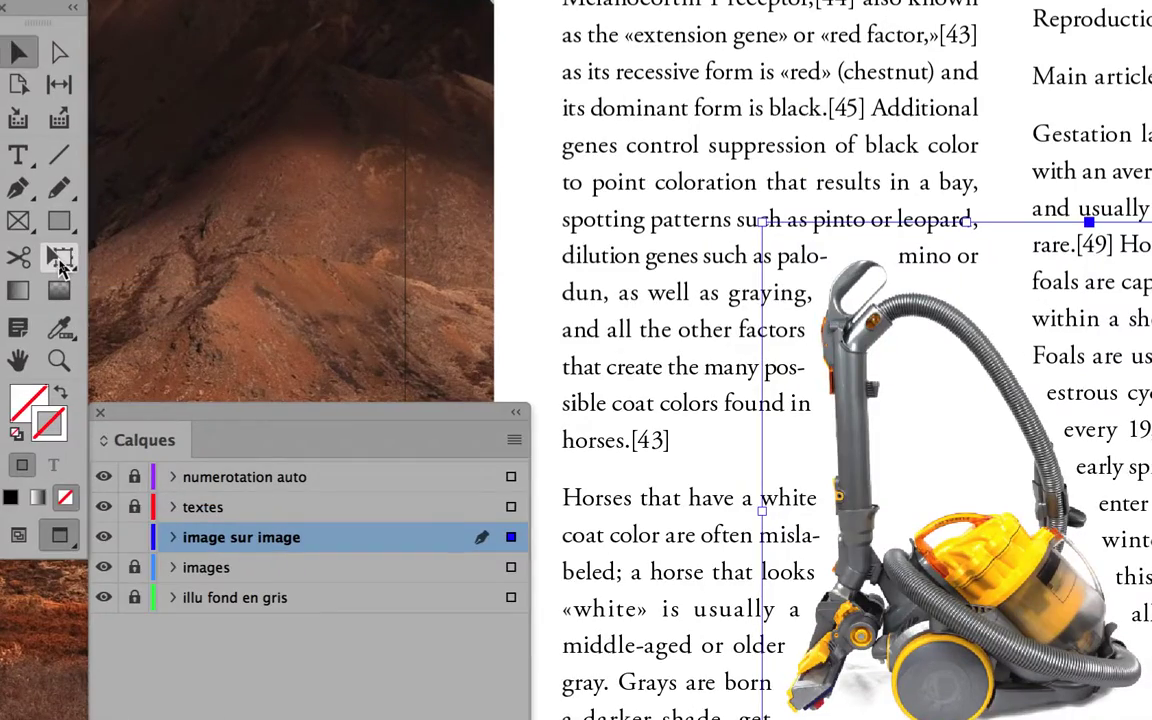
left_click(60, 262)
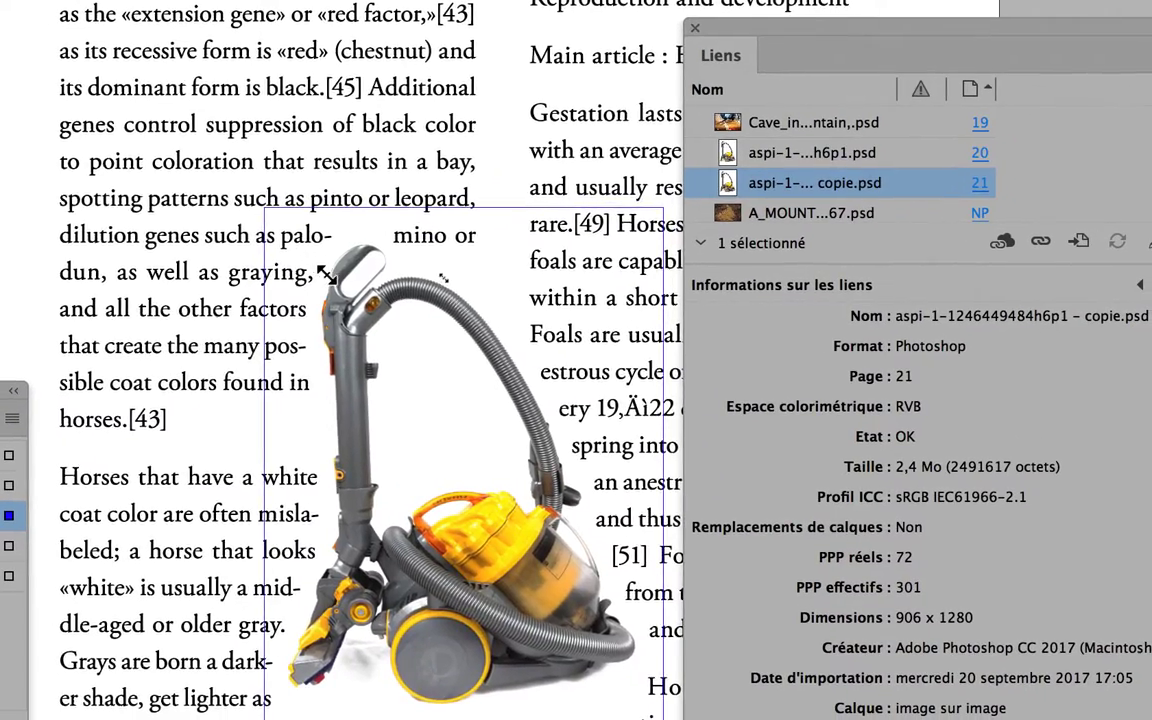
left_click_drag(308, 256, 368, 317)
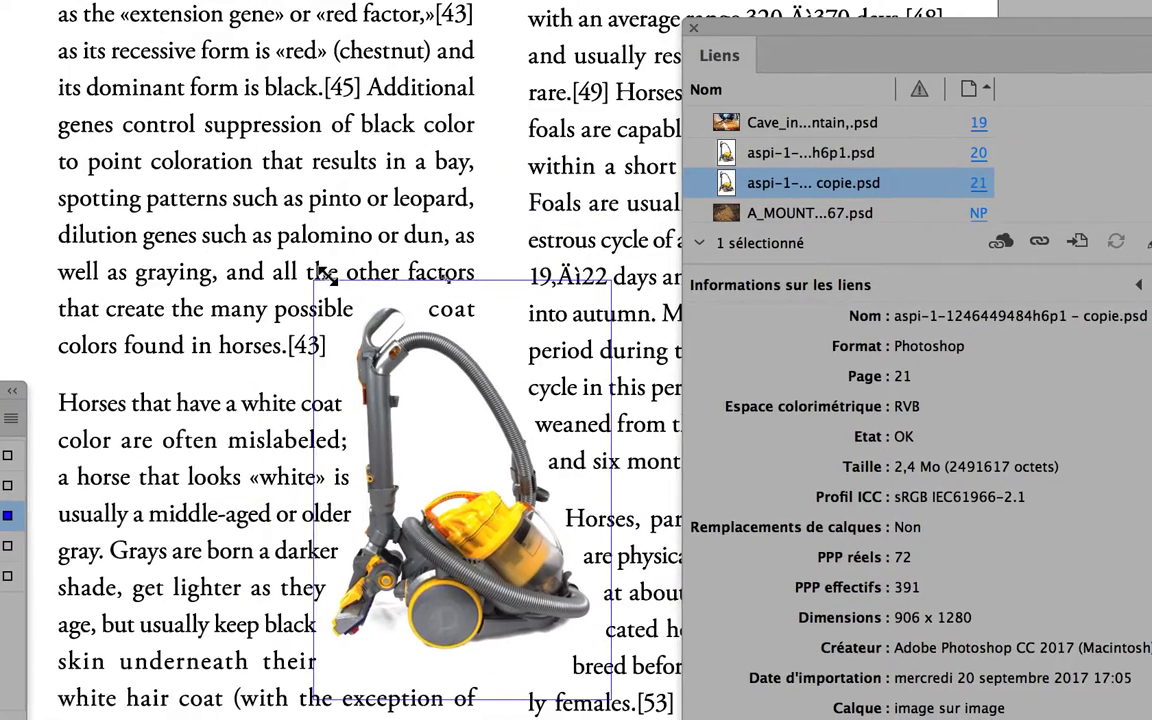
left_click_drag(328, 276, 326, 280)
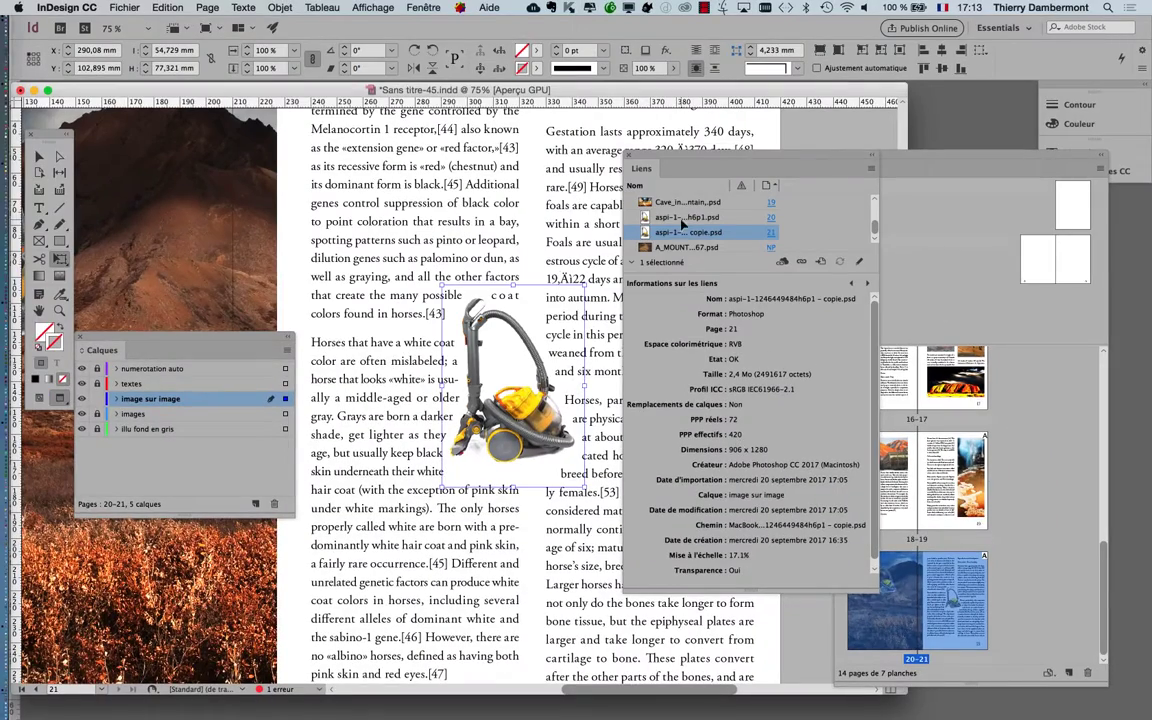
Move the link details aside and enlarge the vacuum cleaner image proportionally with Free Transform to about 202 × 285 mm
left_click_drag(669, 158, 889, 136)
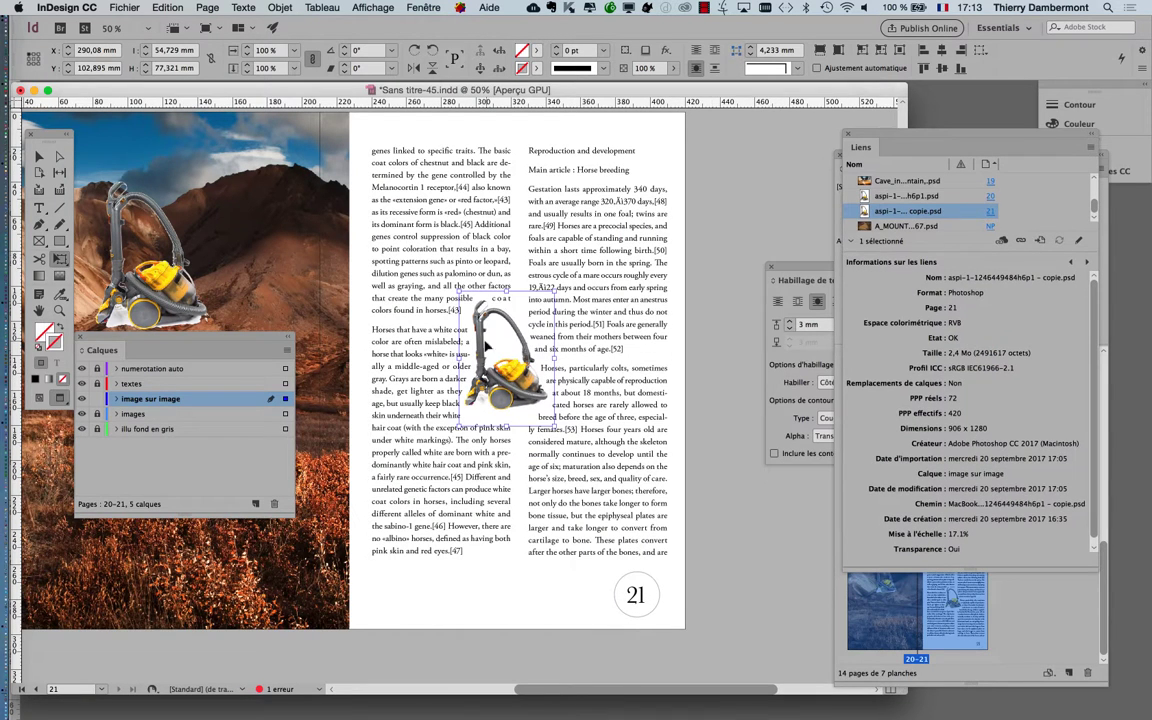
left_click(39, 157)
left_click(714, 225)
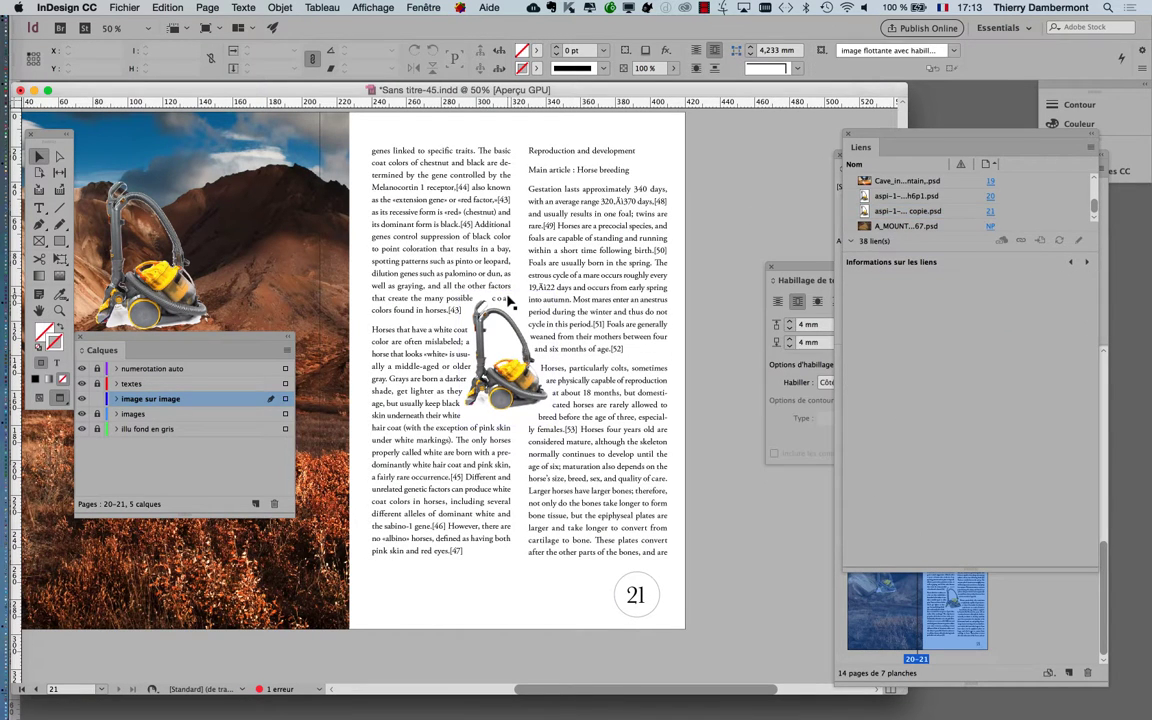
left_click(508, 303)
left_click(62, 260)
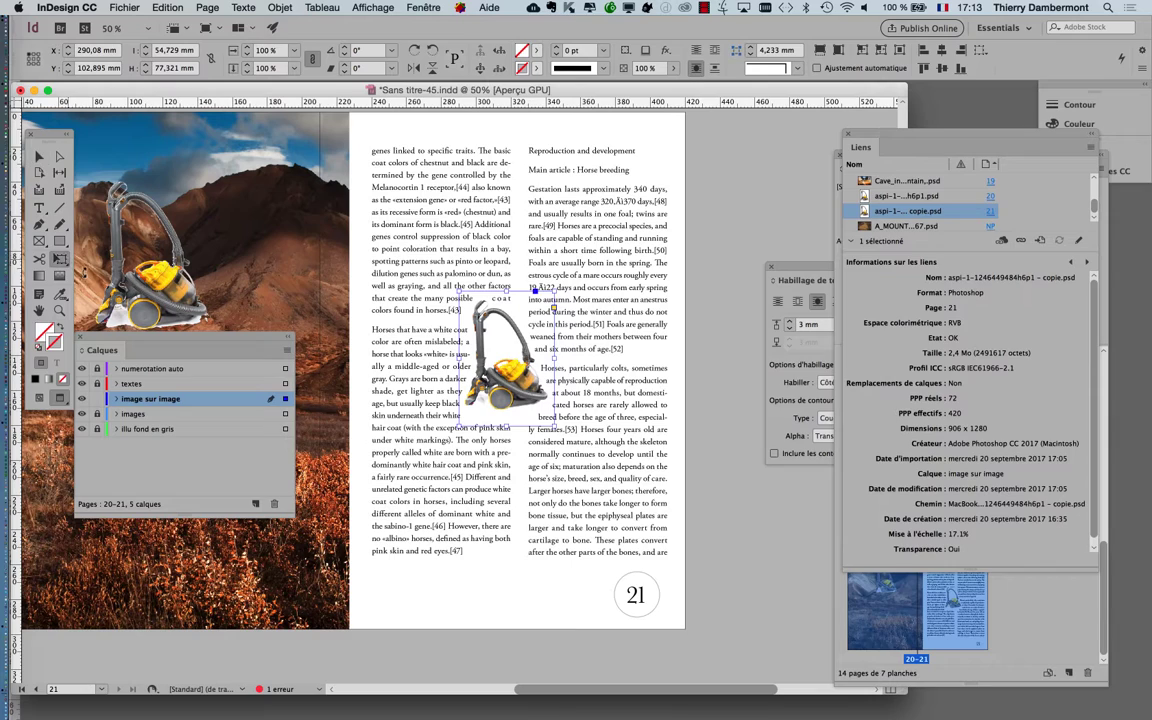
left_click_drag(561, 430, 678, 559)
key("super+z")
key("super+z")
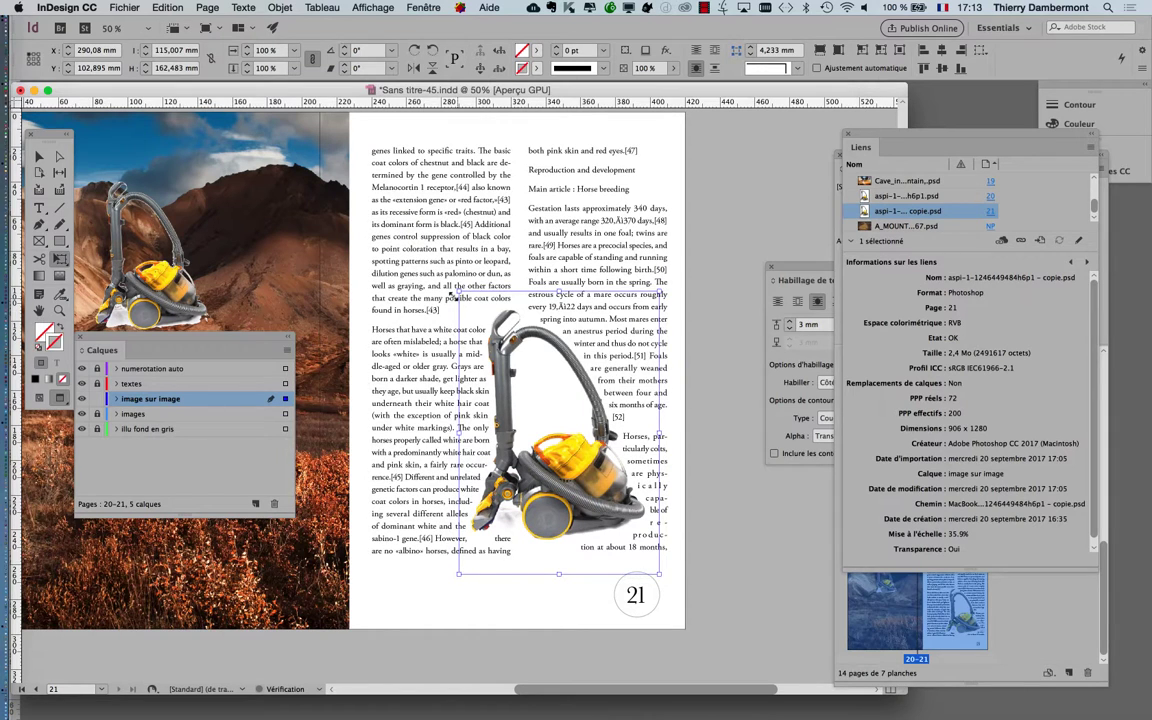
left_click_drag(459, 291, 383, 184)
Move the enlarged vacuum cleaner across the spread onto the landscape photo, to about X 100 mm and Y 5.4 mm
key("super+minus")
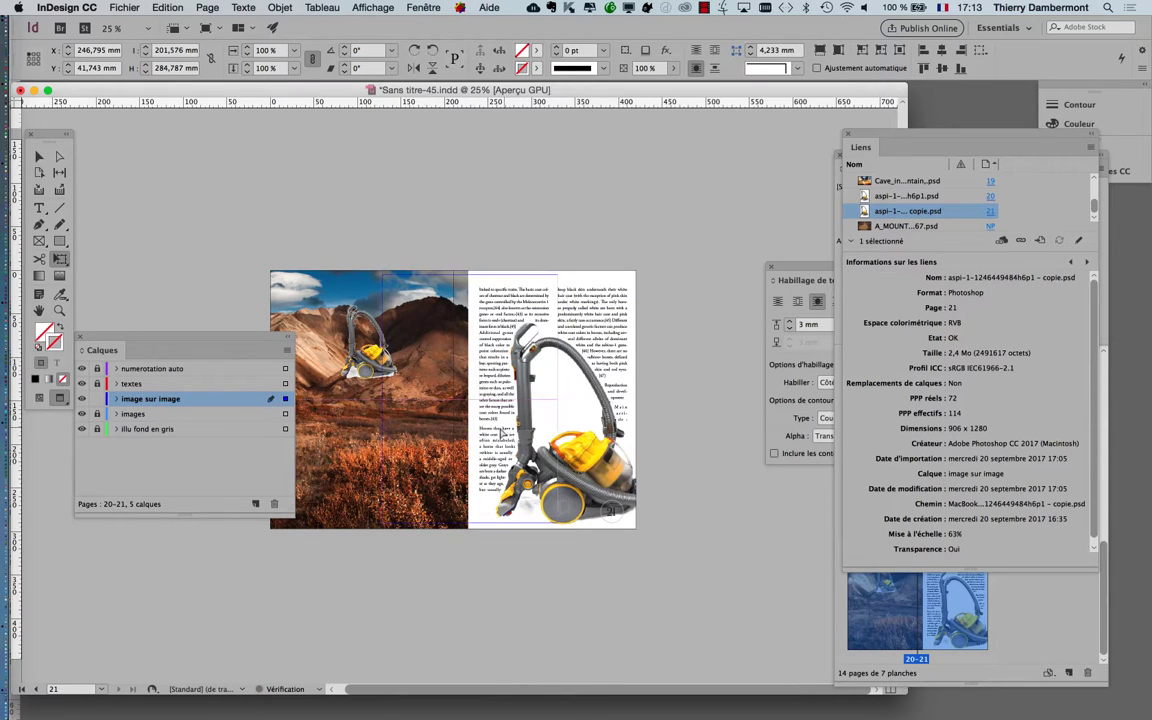
left_click_drag(644, 479, 540, 448)
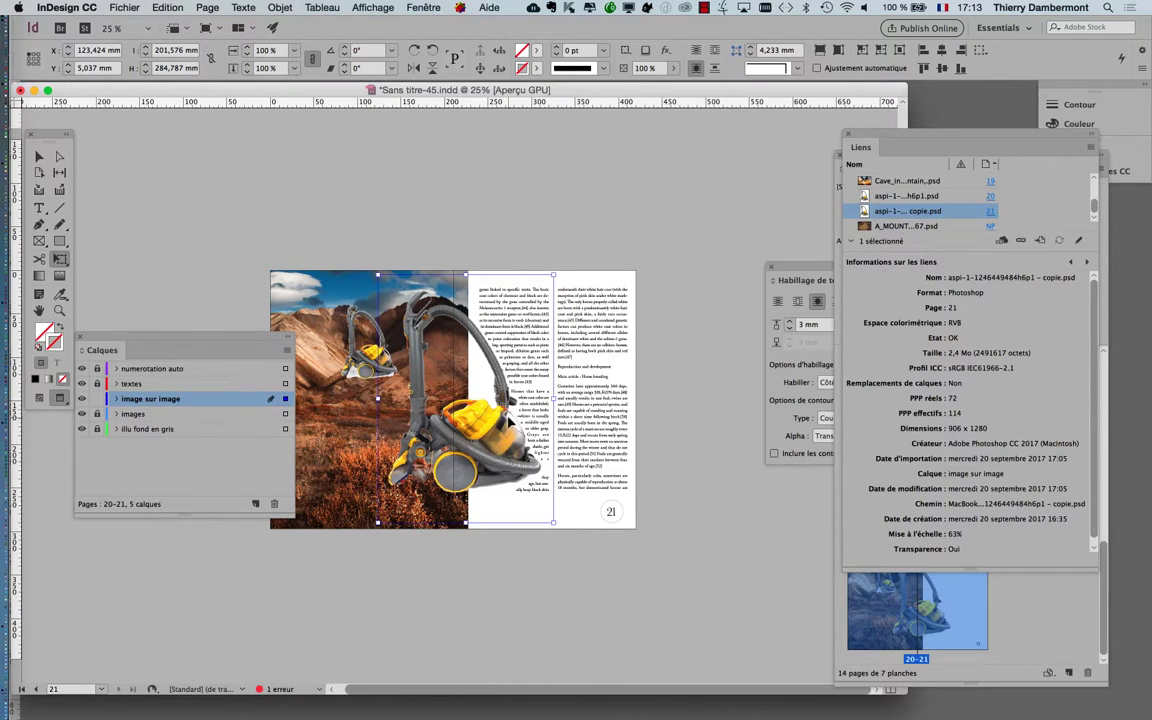
key("super+equal")
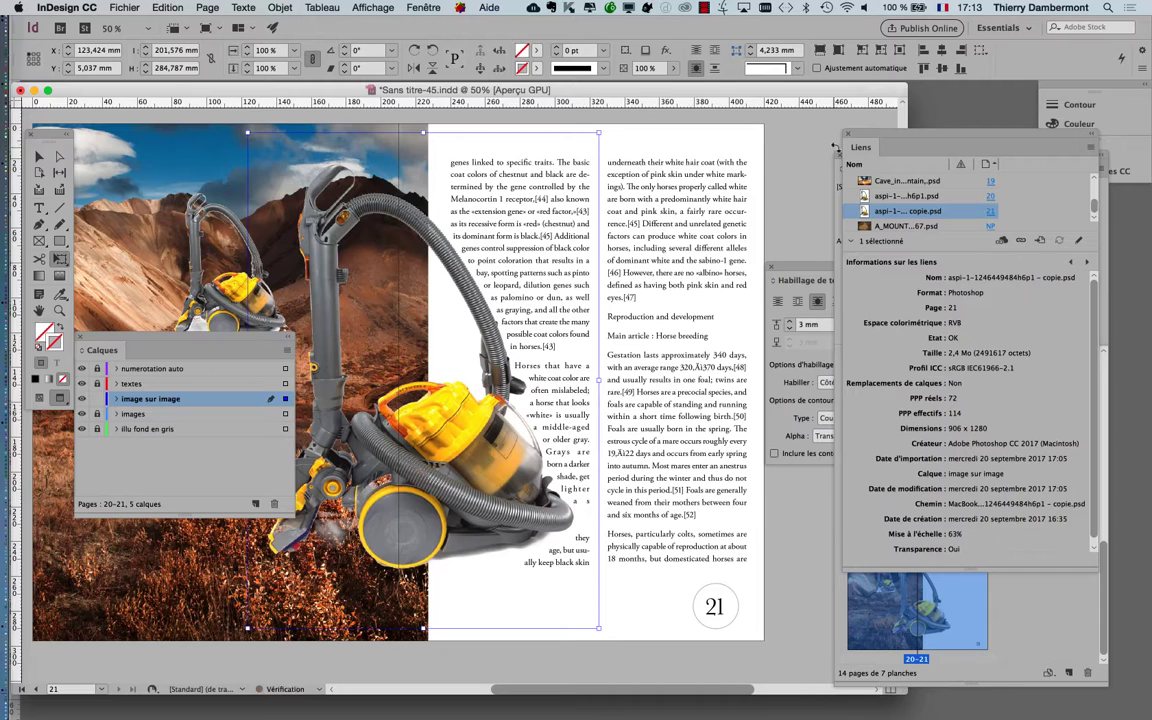
left_click_drag(485, 425, 447, 431)
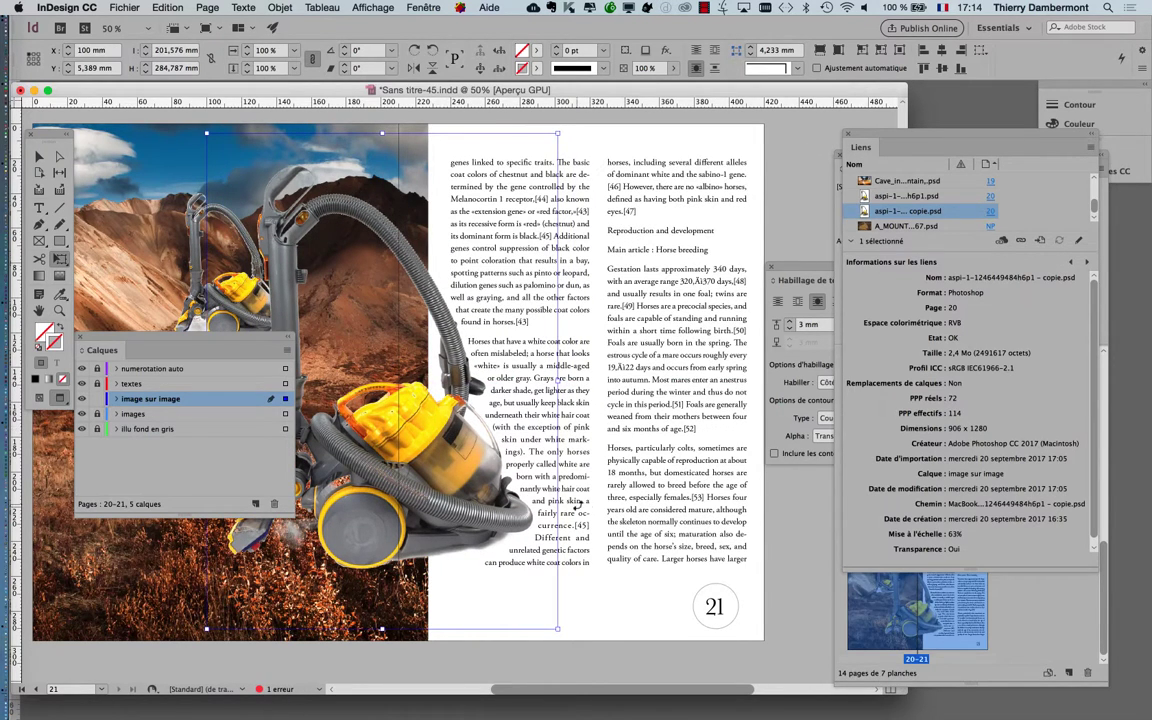
Clear the layers list off the spread, review the enlarged image's effective resolution in its link details, and deselect the image
left_click_drag(252, 341, 181, 549)
left_click_drag(908, 137, 636, 148)
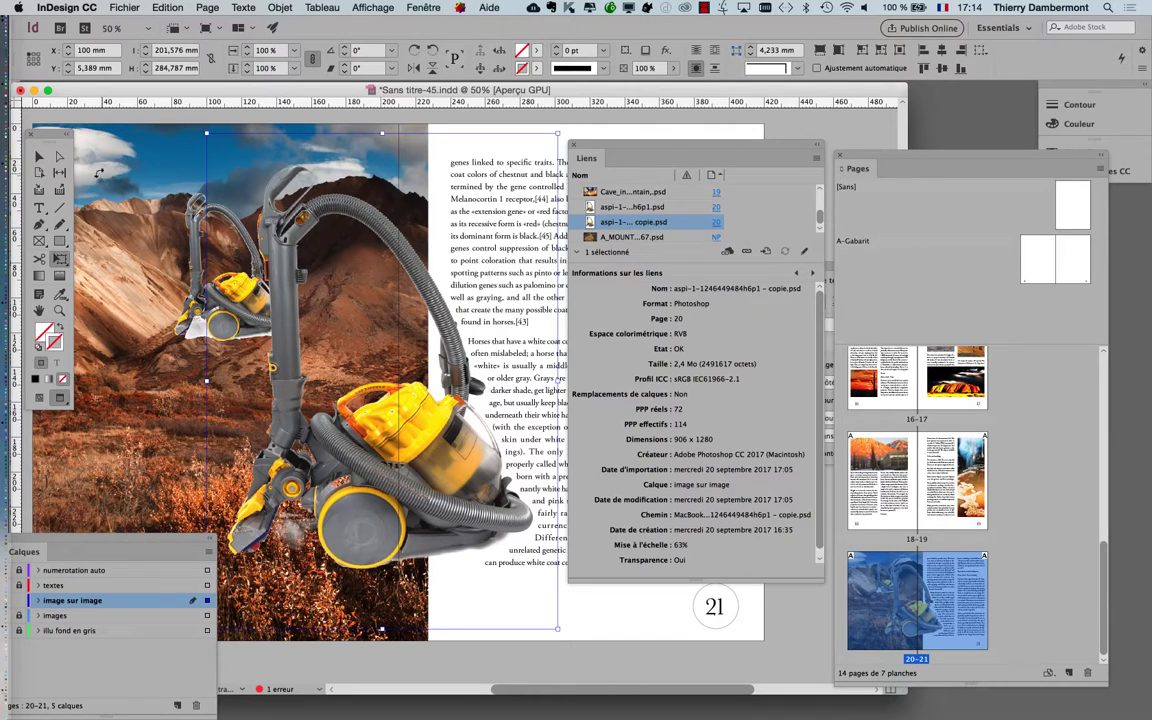
left_click(39, 157)
left_click(621, 653)
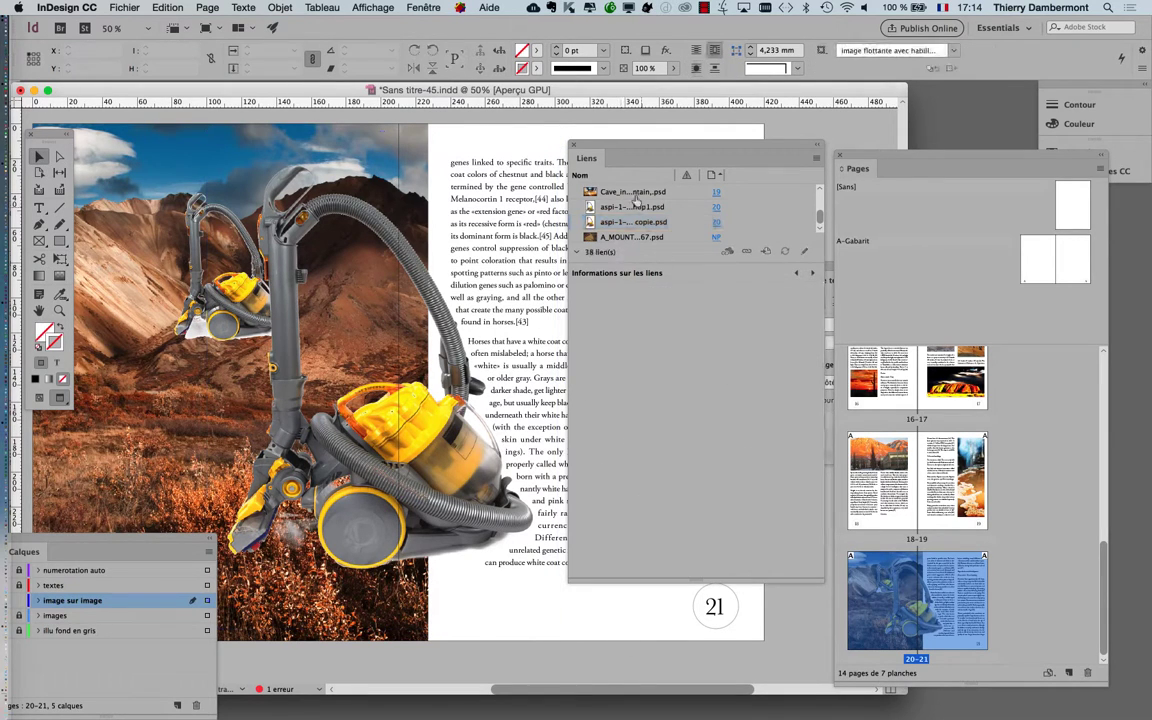
Briefly show the frame edges in Normal view, return to Preview, and delete the smaller vacuum cleaner image on page 20
left_click(46, 398)
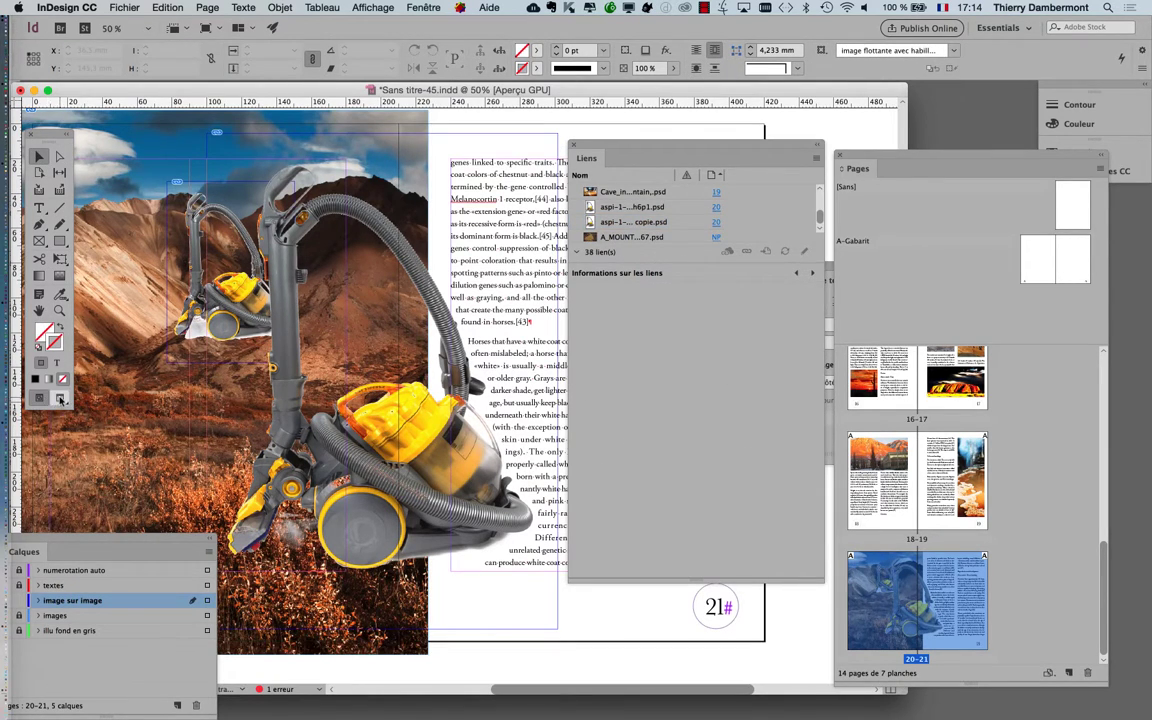
left_click(61, 399)
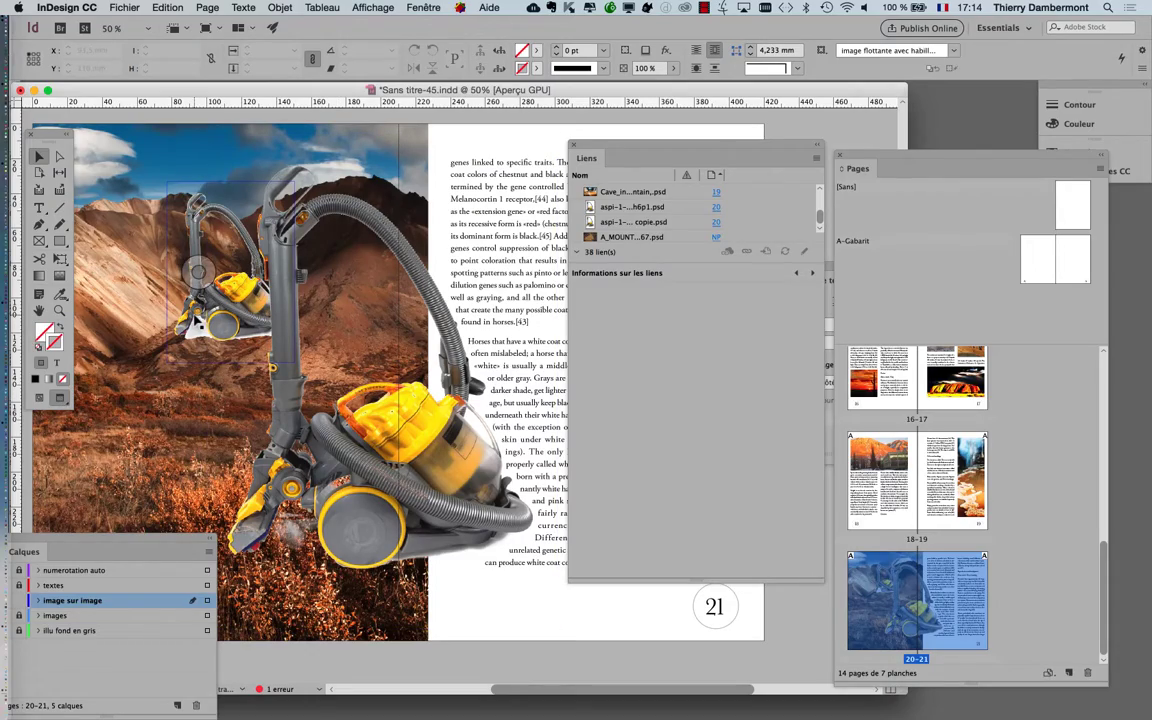
left_click(197, 318)
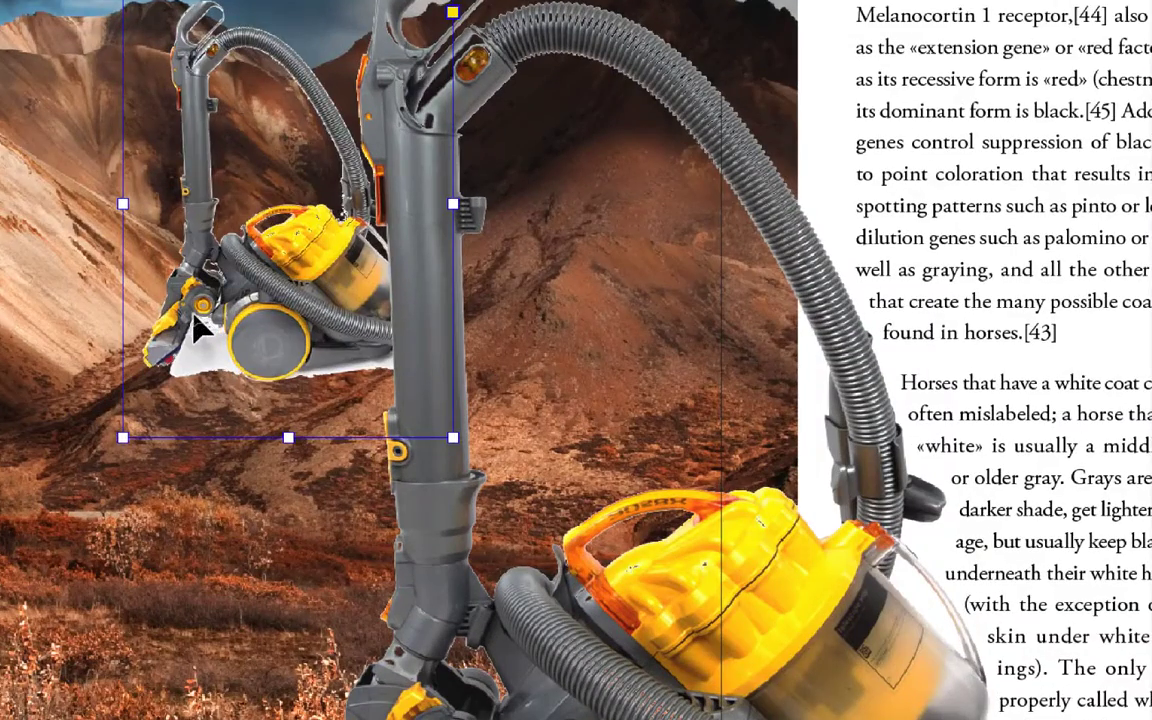
key("Delete")
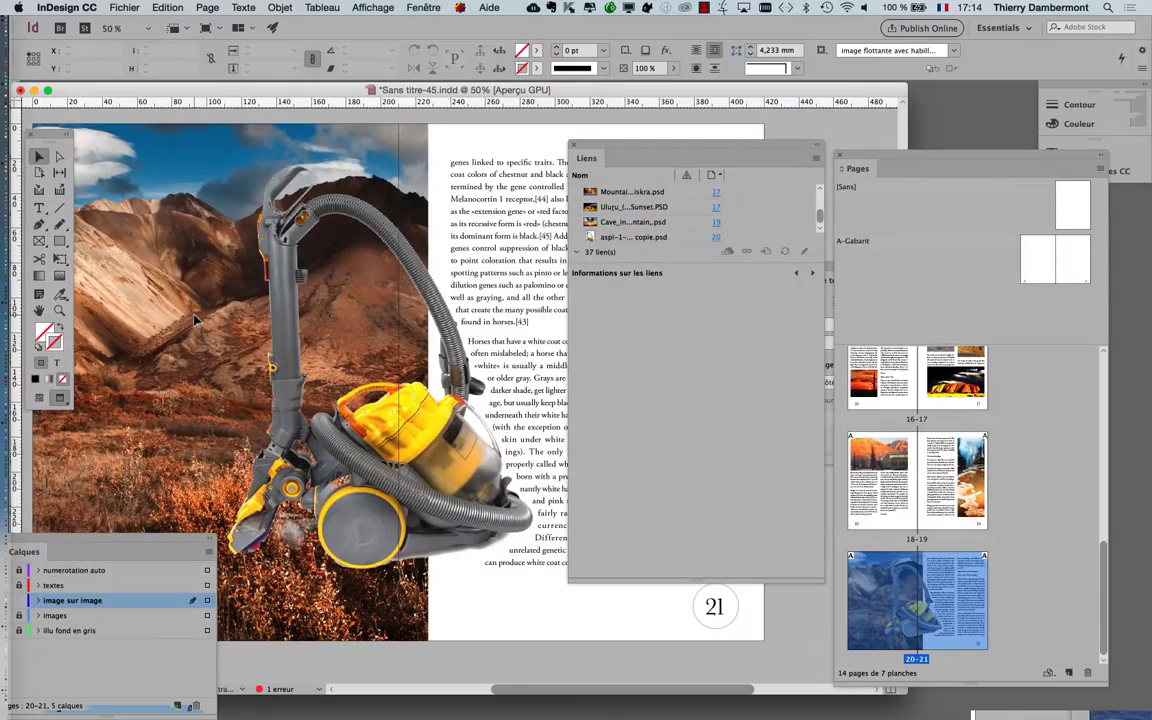
Save the document as a new version named Sans titre-46.indd and start packaging it
key("super+minus")
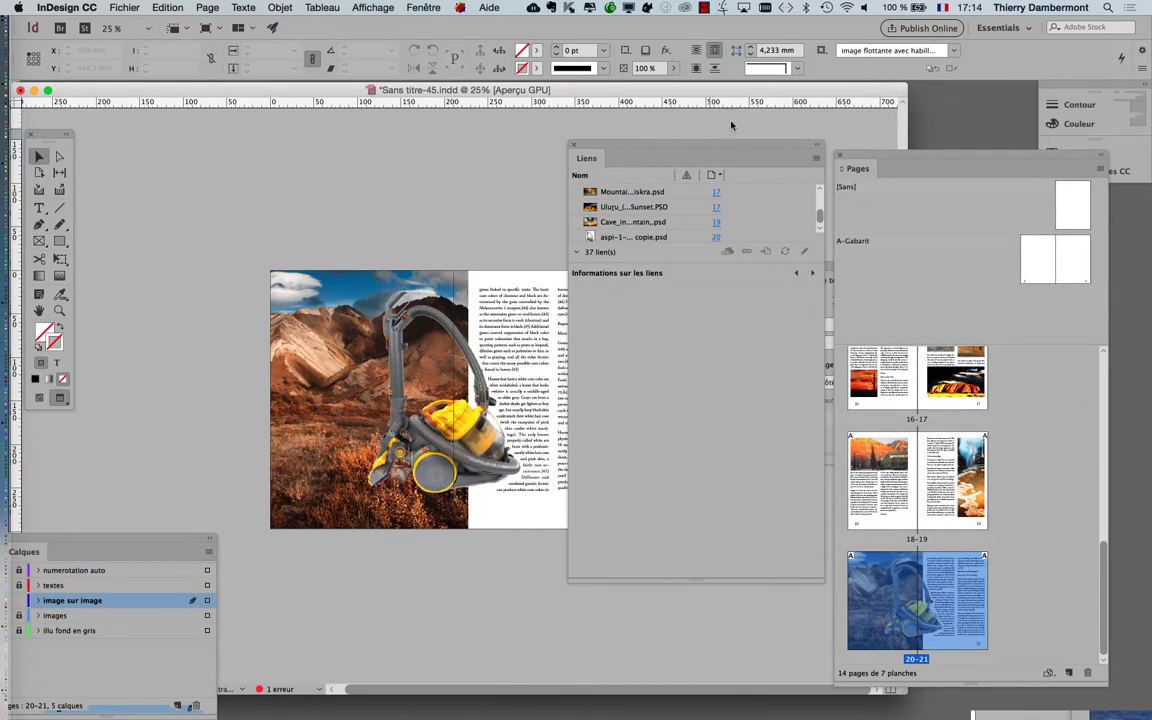
left_click(124, 7)
left_click(178, 108)
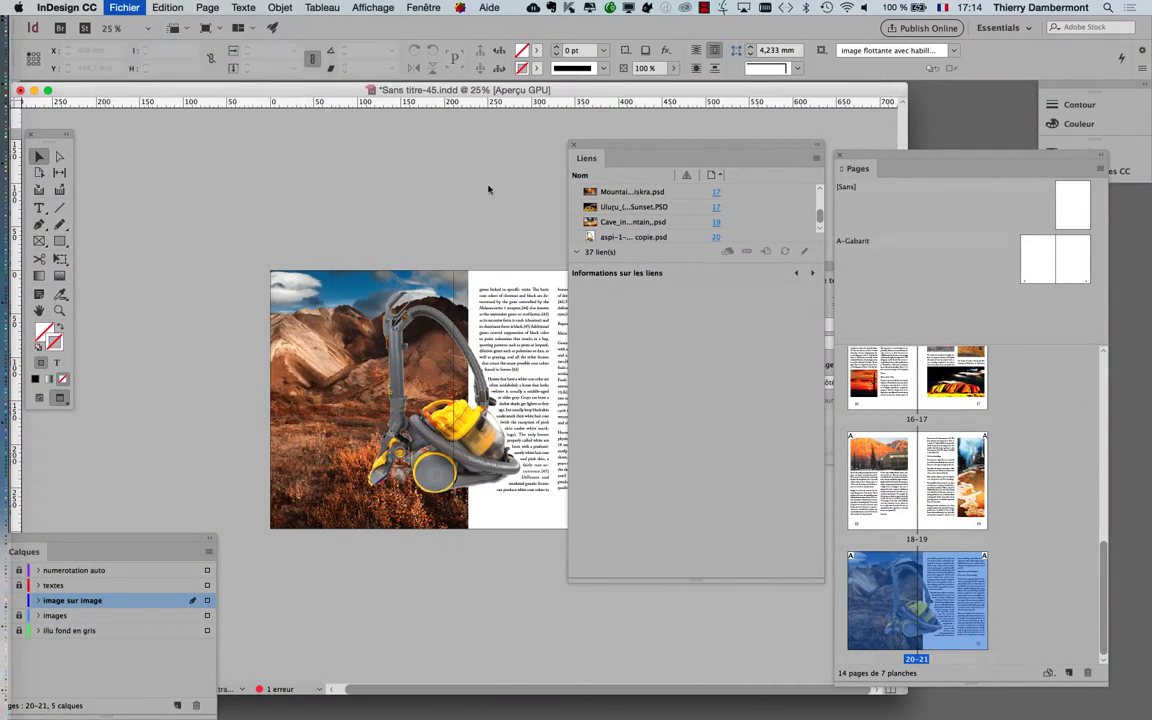
left_click(580, 74)
key("BackSpace")
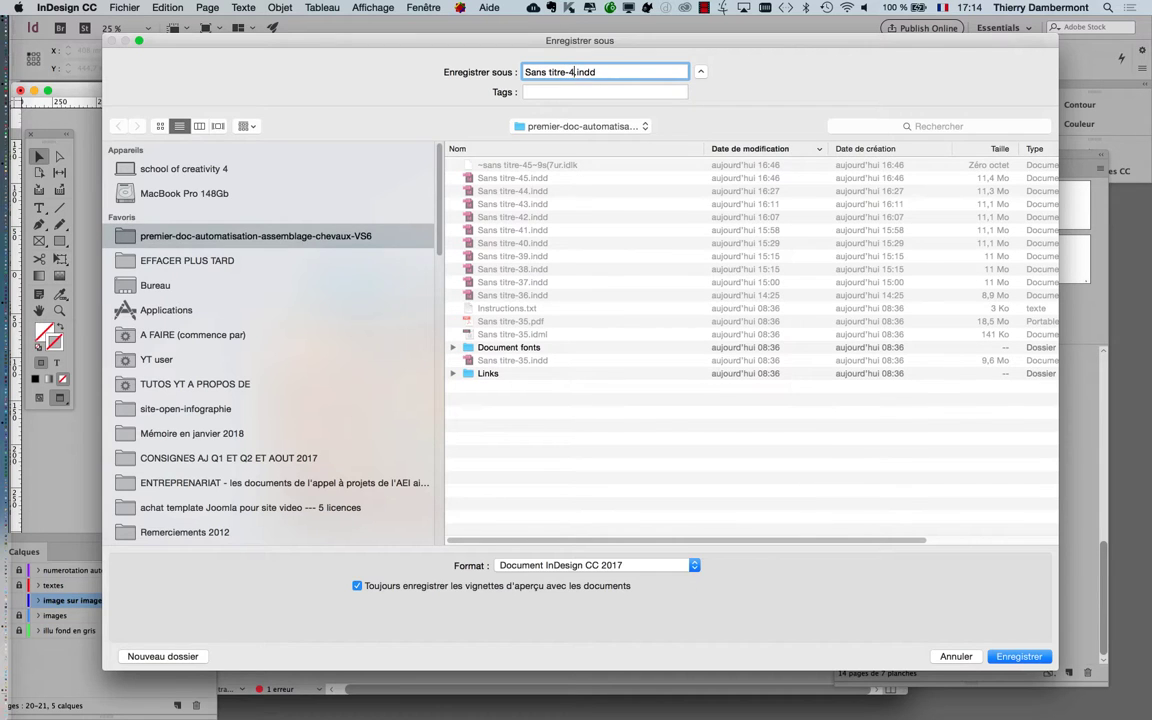
type("6")
key("Return")
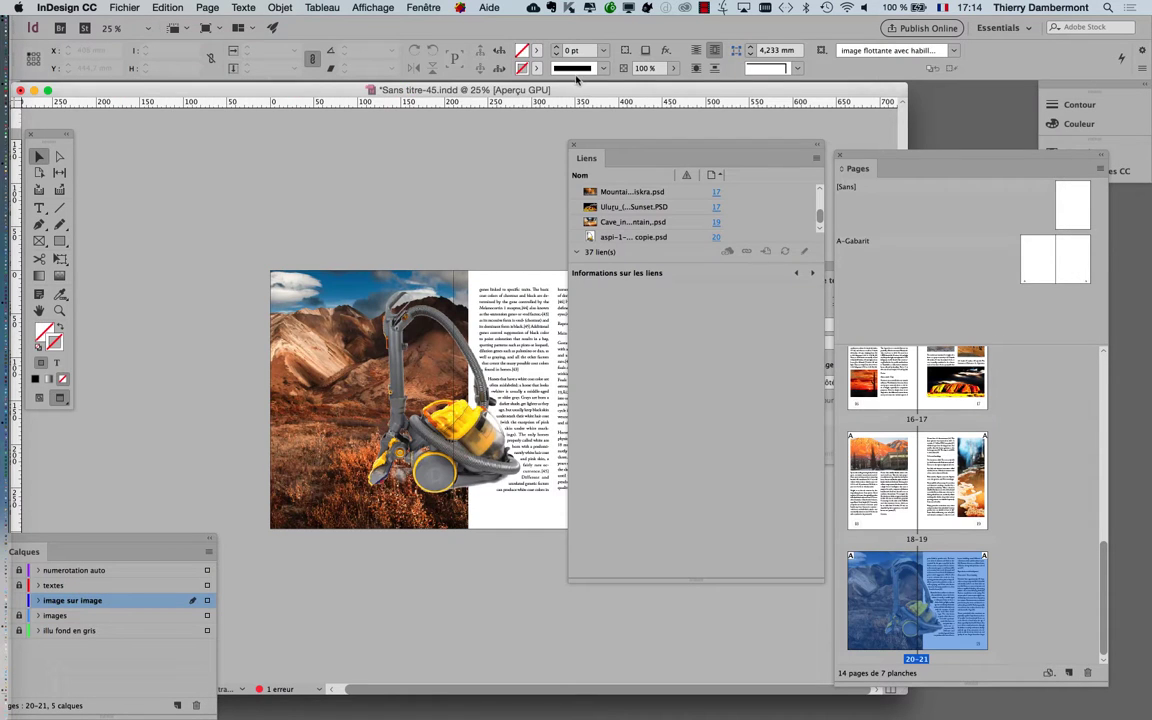
left_click(122, 7)
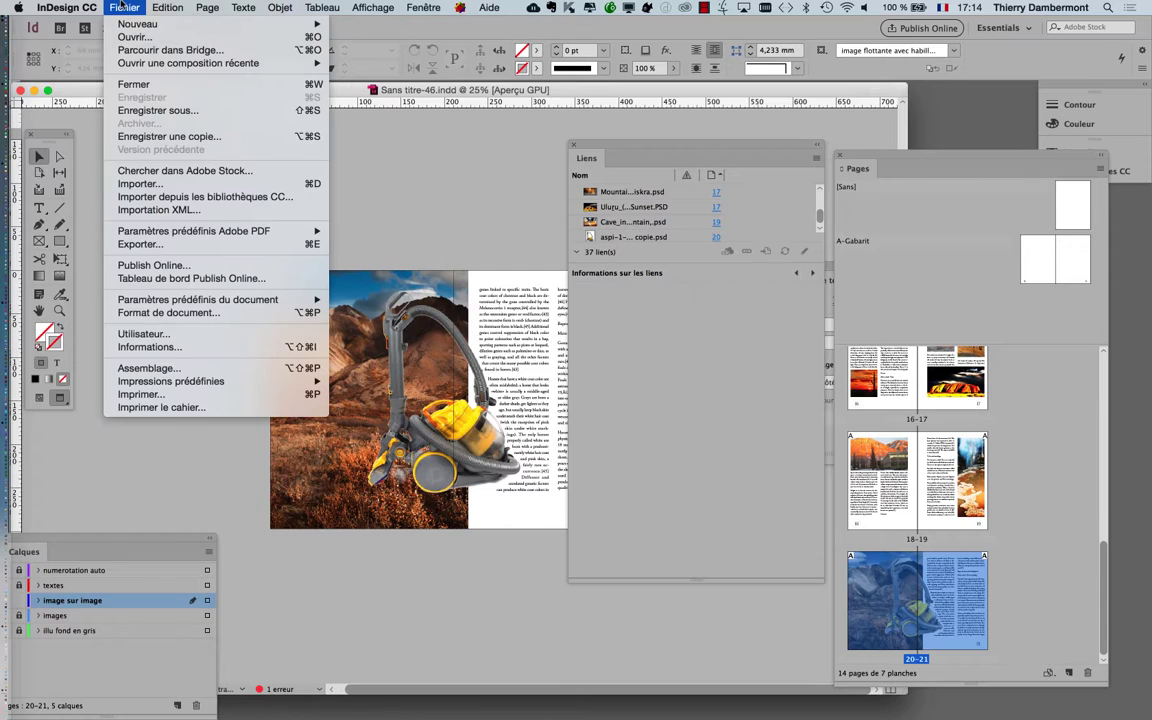
left_click(160, 369)
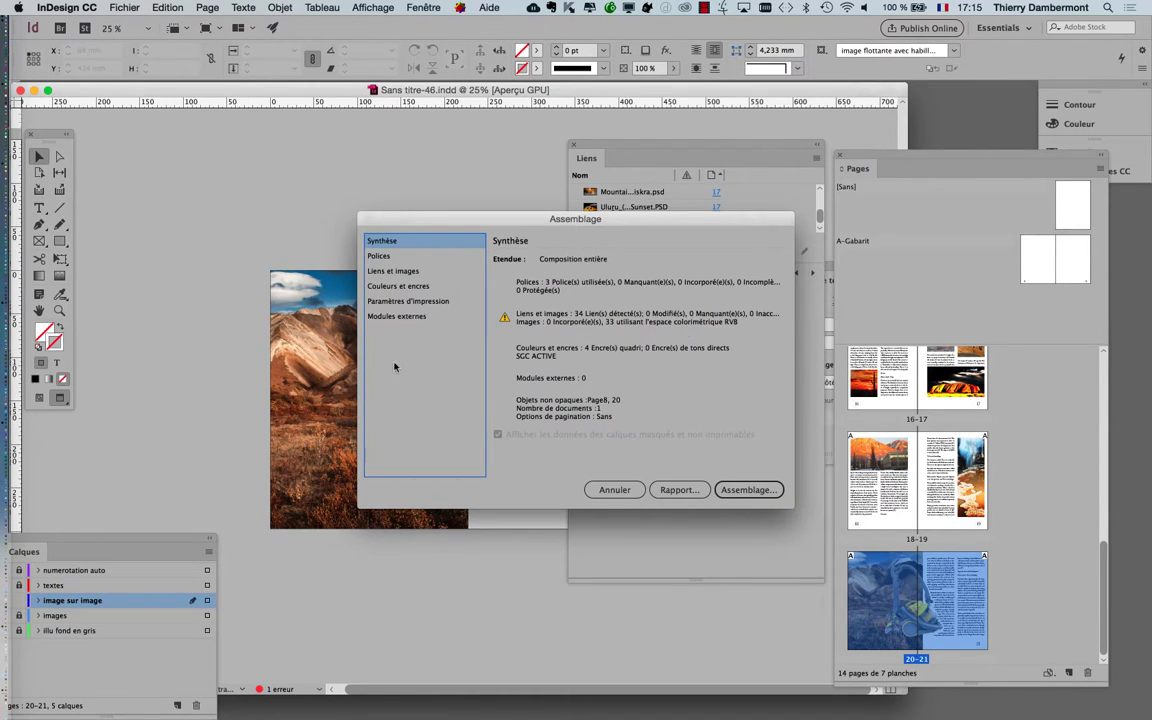
Switch to Finder, open the premier-doc-automatisation-assemblage-chevaux-VS6 folder on the desktop and locate Sans titre-46.indd in it
key("super+Tab")
key("super+Tab")
key("super+Tab")
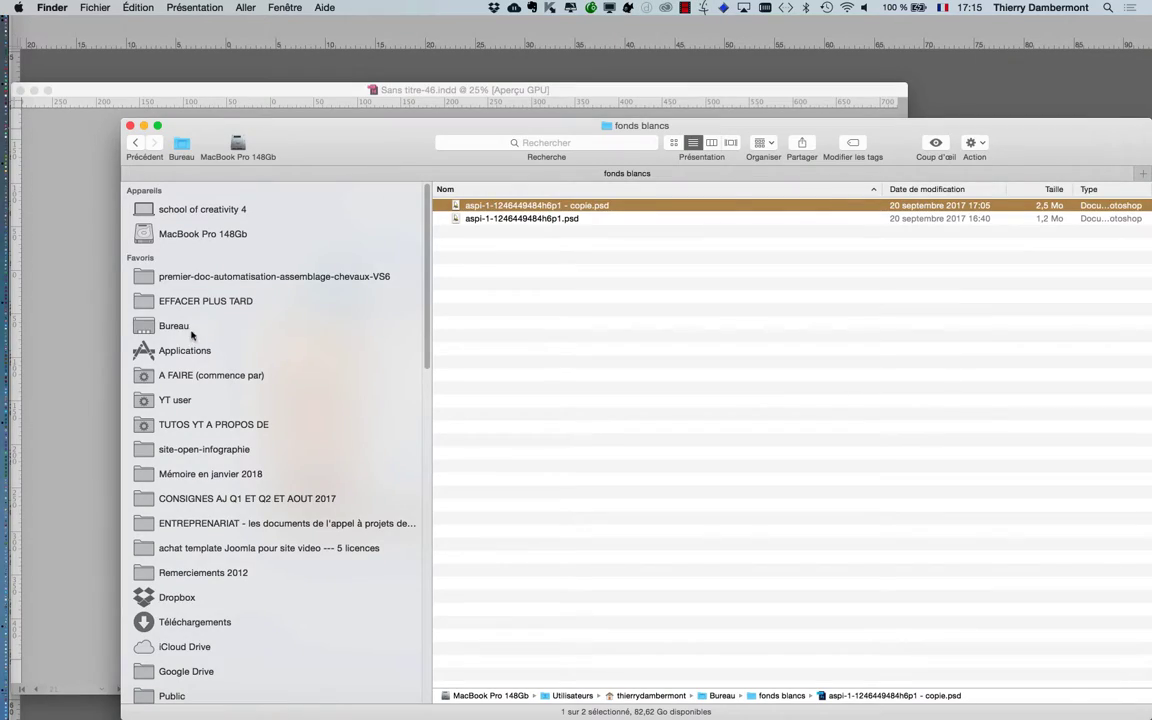
left_click(192, 333)
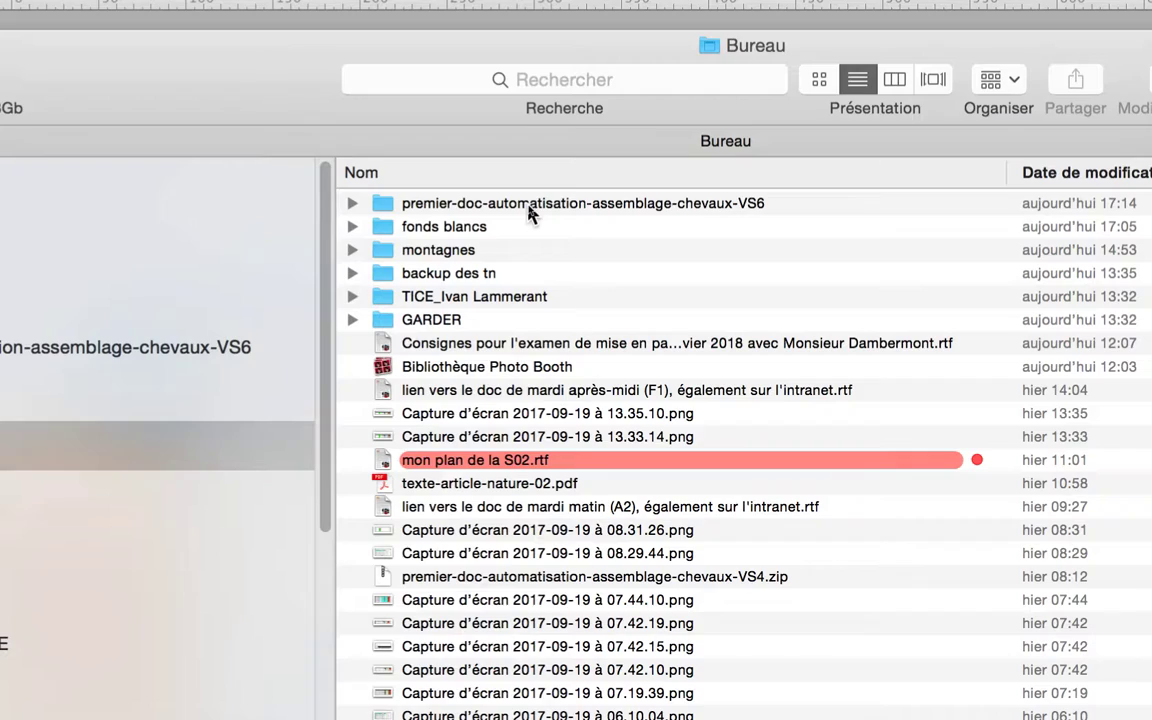
left_click(530, 205)
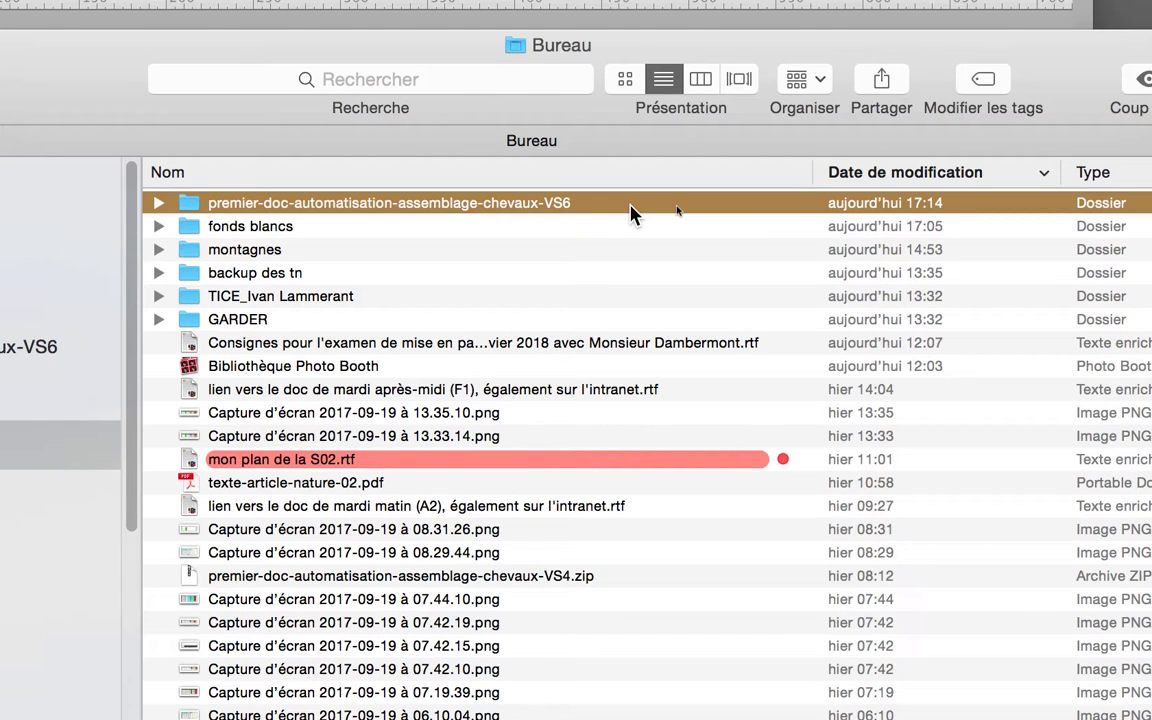
double_click(630, 213)
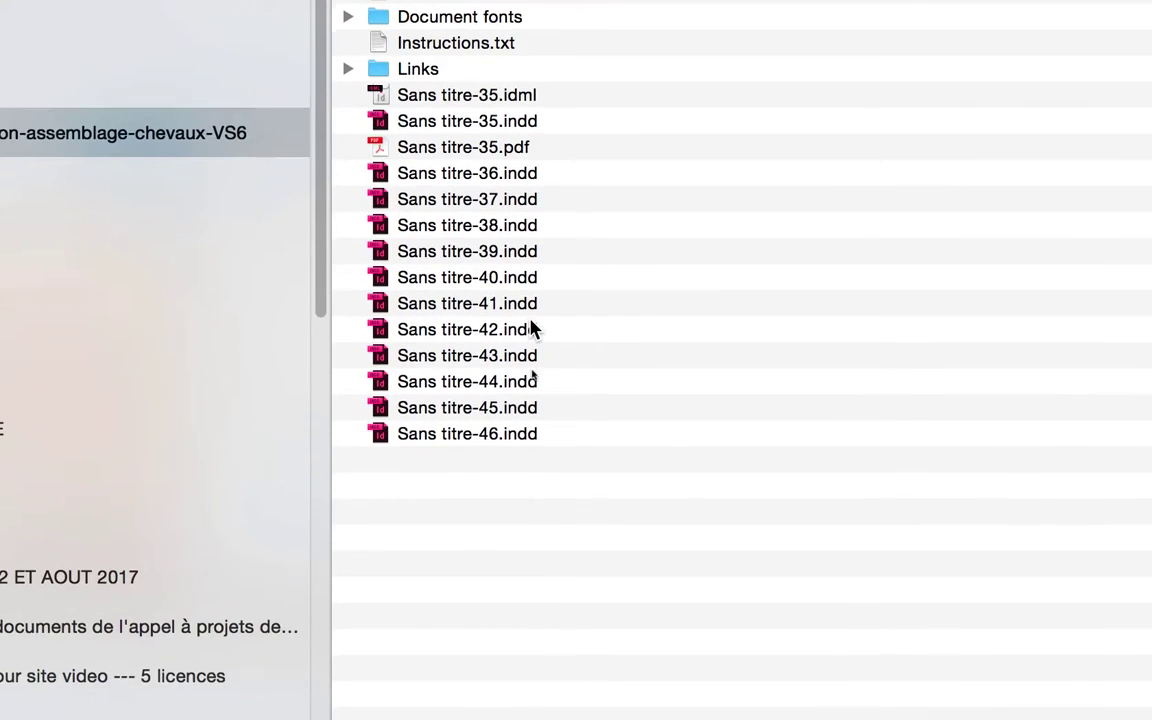
left_click(555, 434)
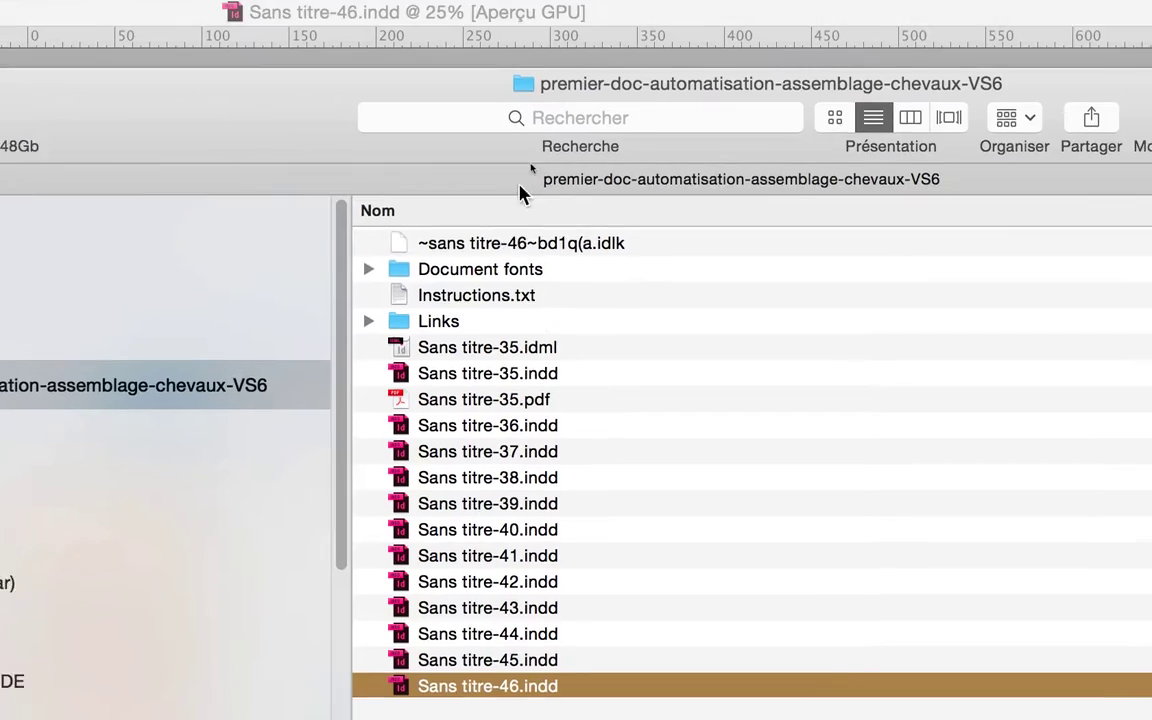
Go back up to the Bureau folder and point out the separate image folders fonds blancs and montagnes
left_click(541, 153, "super")
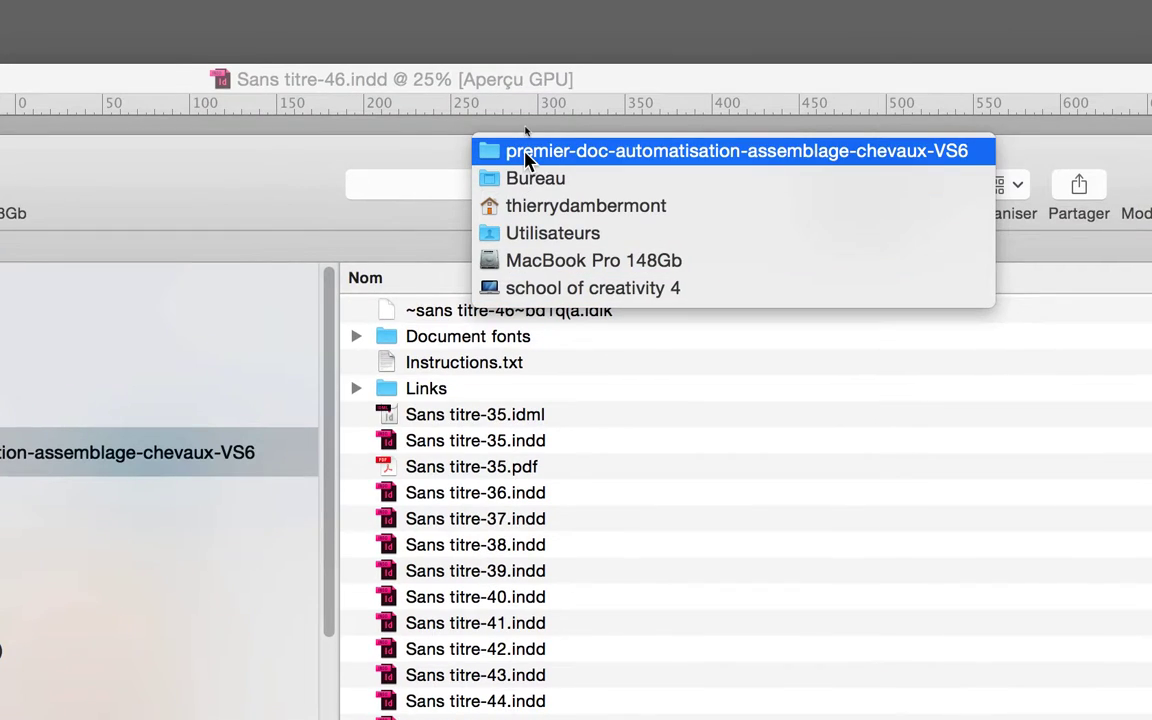
left_click(526, 154)
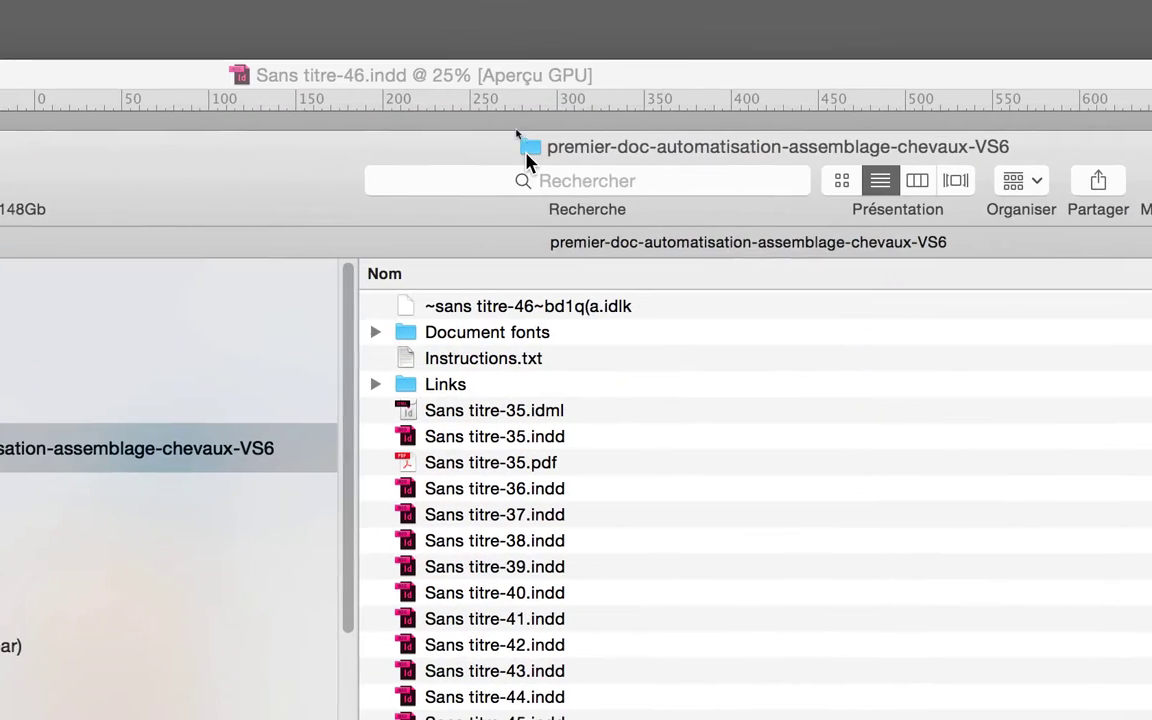
left_click(522, 157, "super")
left_click(528, 163)
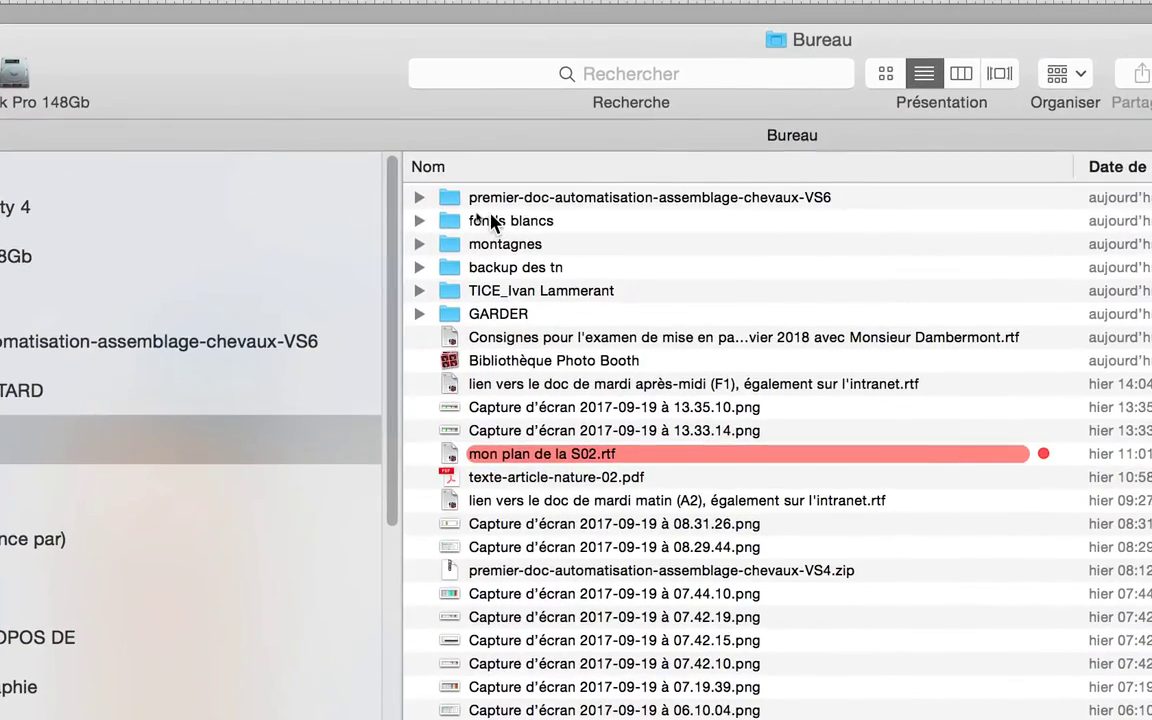
left_click(483, 190)
left_click(490, 215)
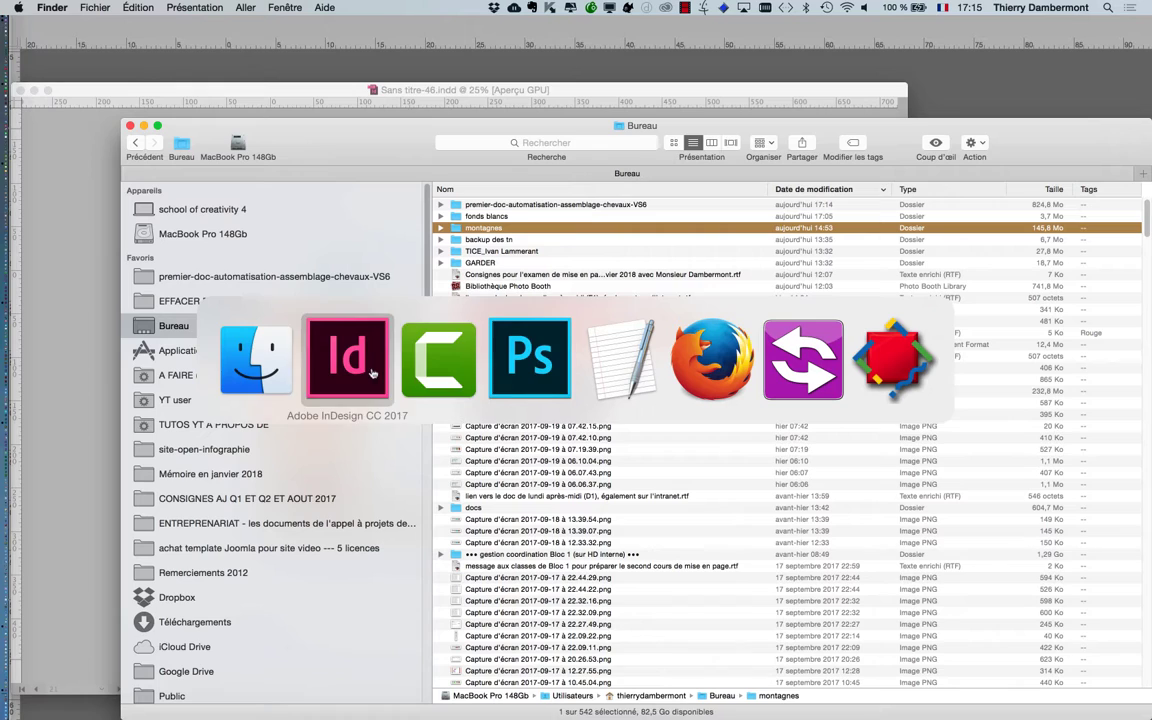
Return to InDesign and package the document to the desktop with fonts, linked graphics and a PDF/X-1a:2001 PDF, accepting the warnings
key("super+Tab")
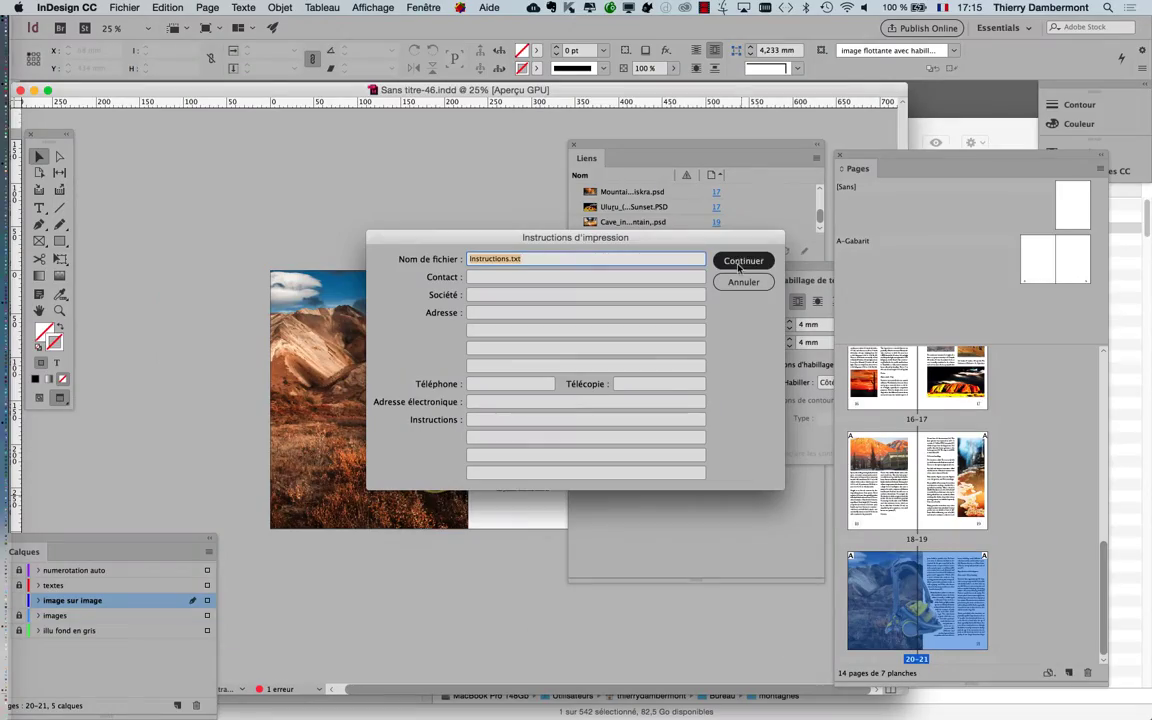
key("alt")
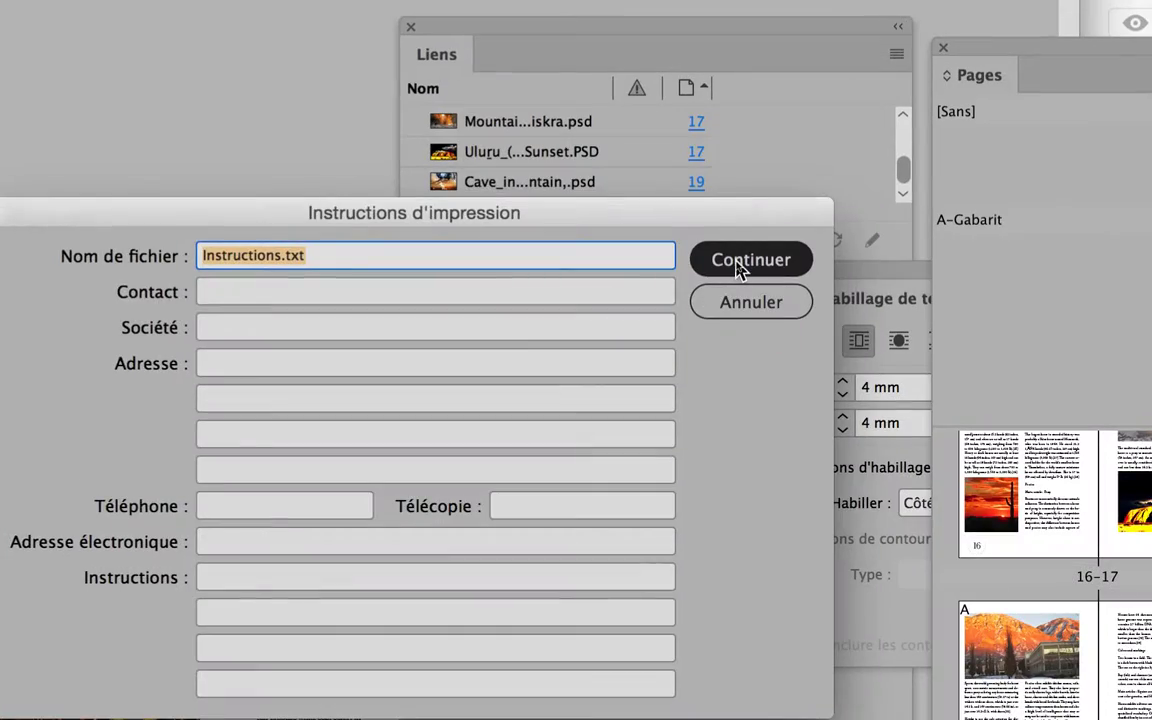
left_click(740, 262)
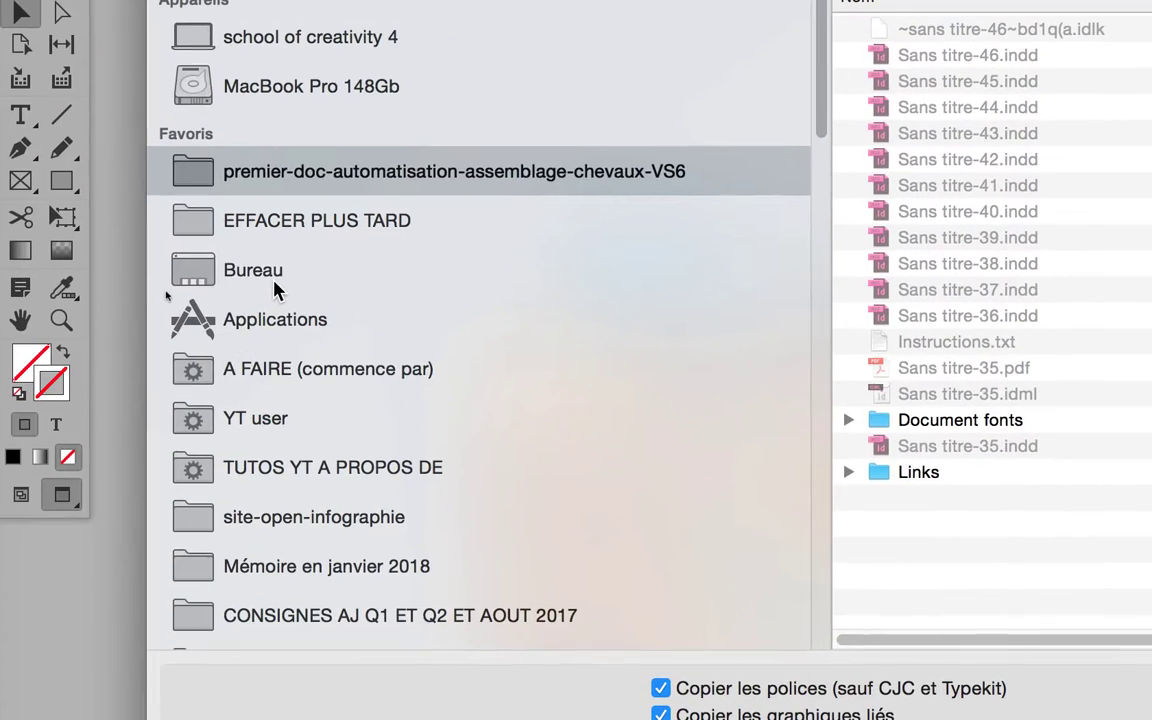
left_click(274, 283)
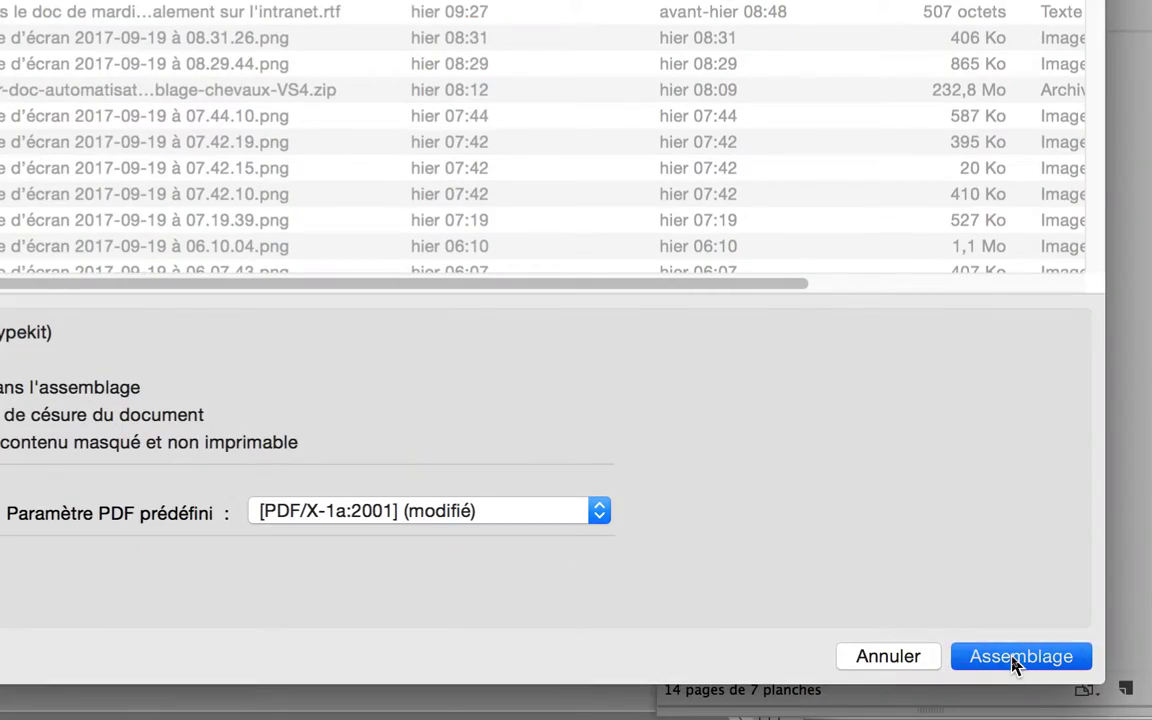
left_click(1015, 658)
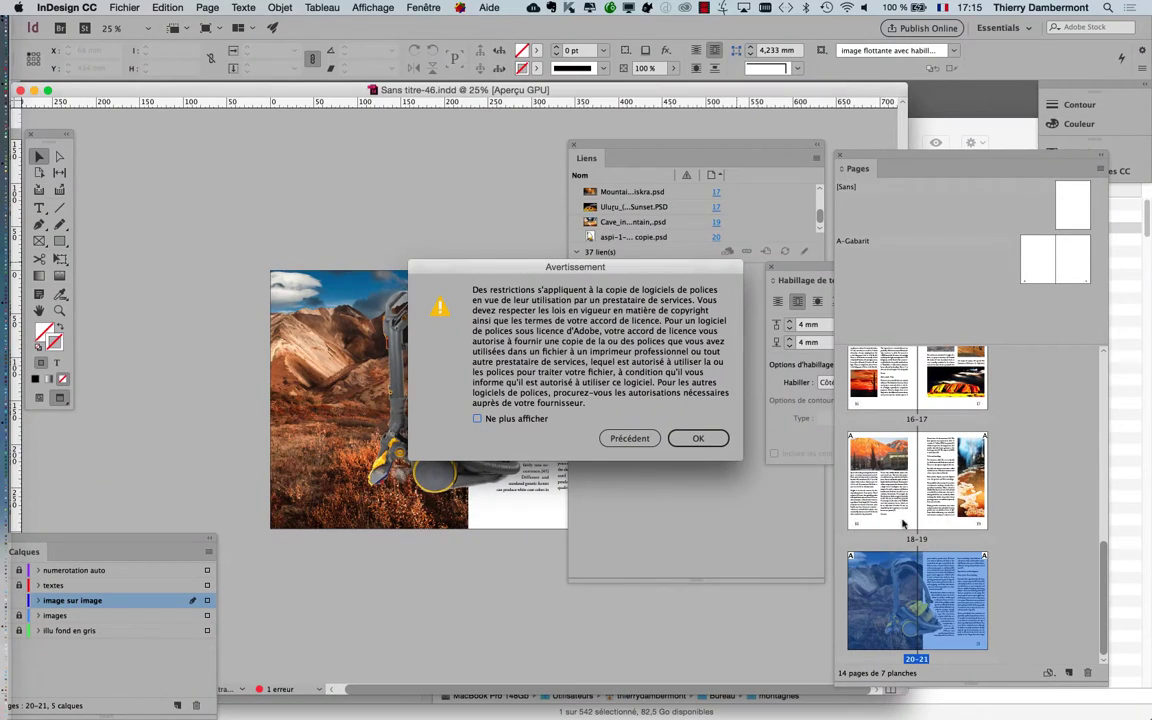
left_click(392, 225)
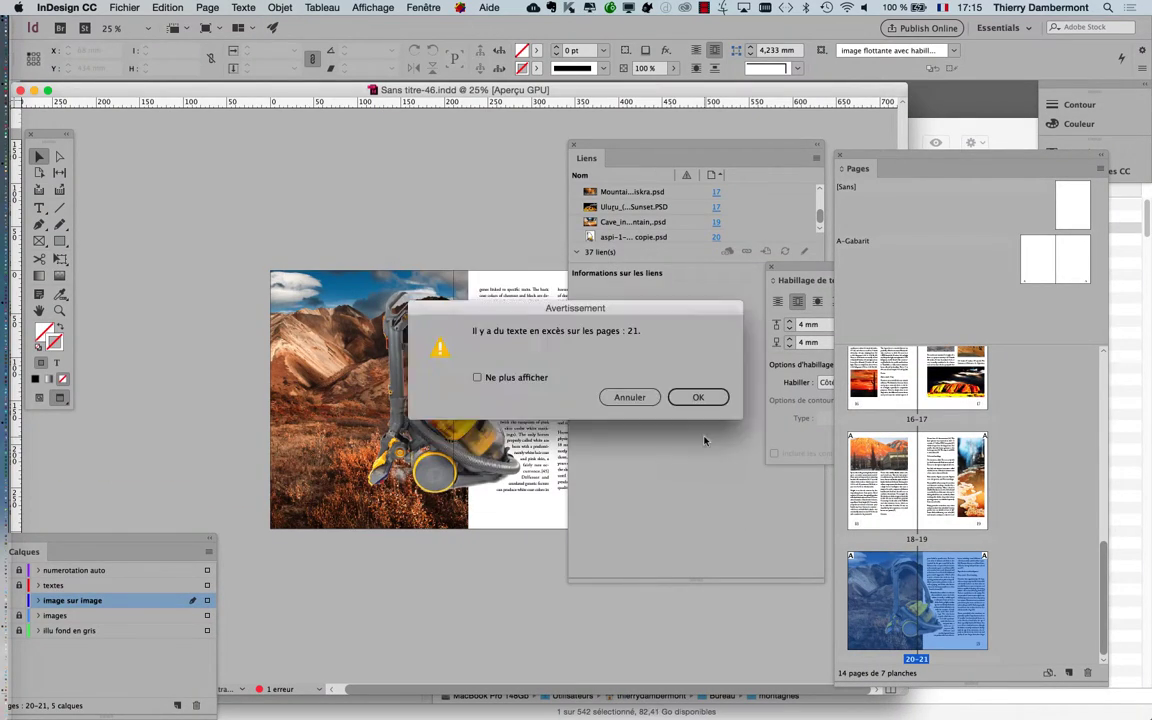
left_click(697, 398)
left_click(694, 406)
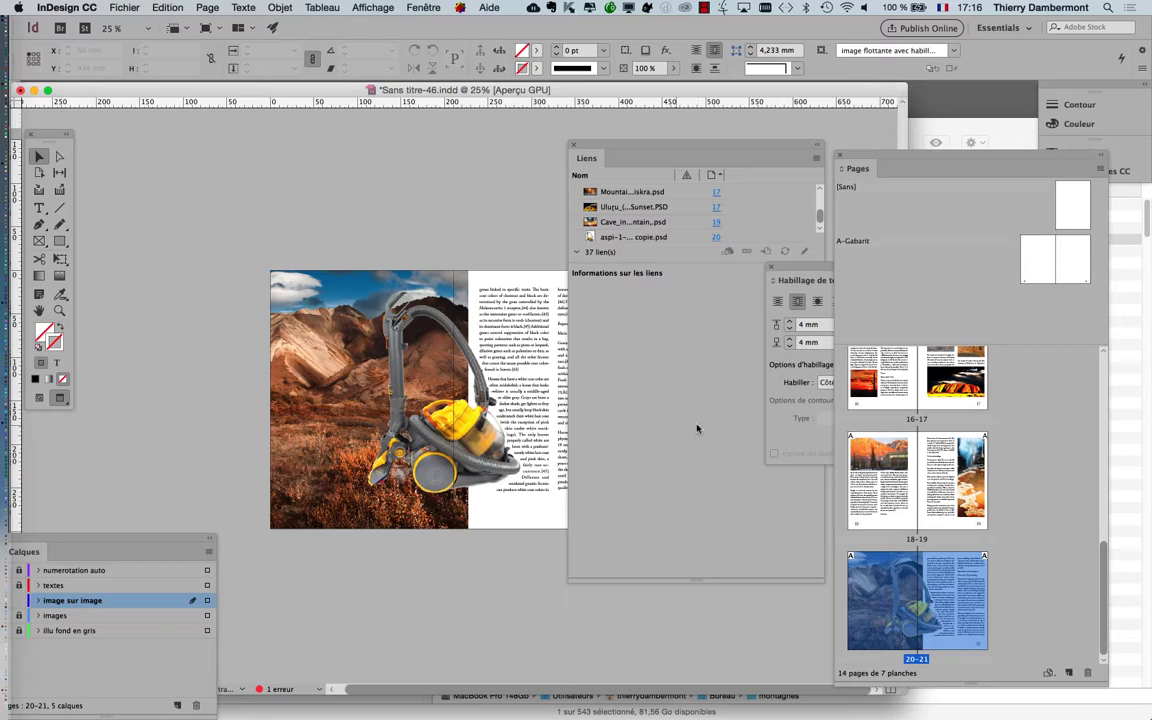
Switch to Finder, bring the Bureau window fully into view and hide the other applications
key("super+Tab")
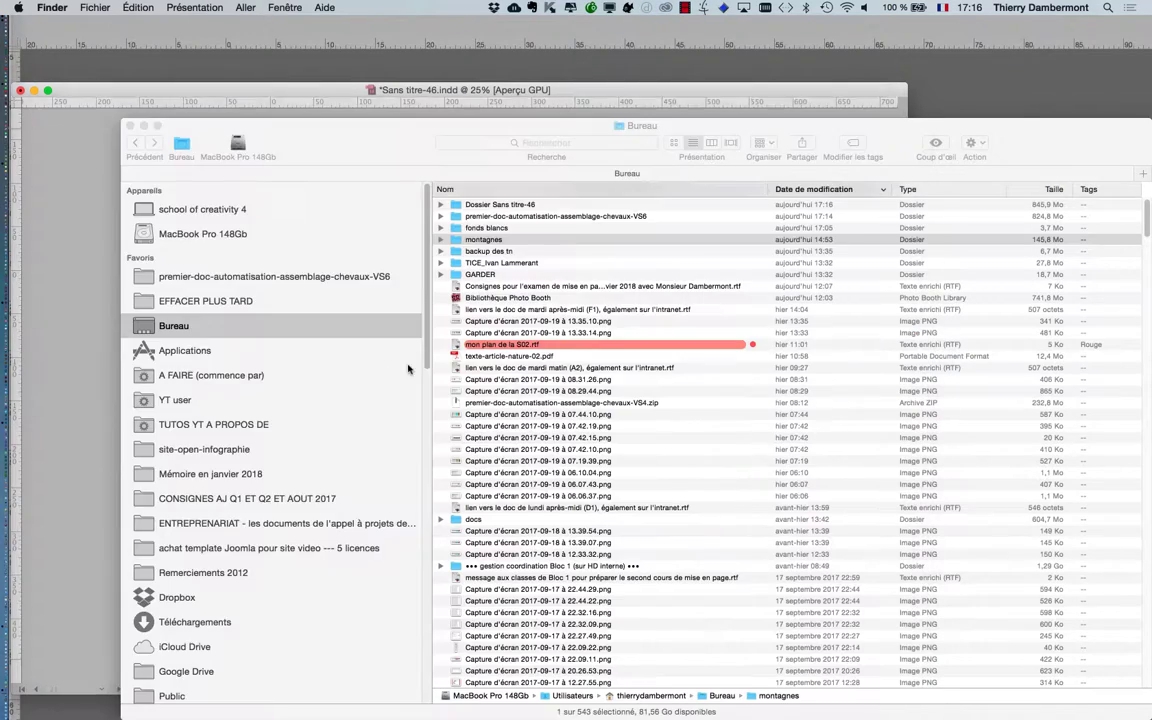
left_click_drag(367, 147, 283, 91)
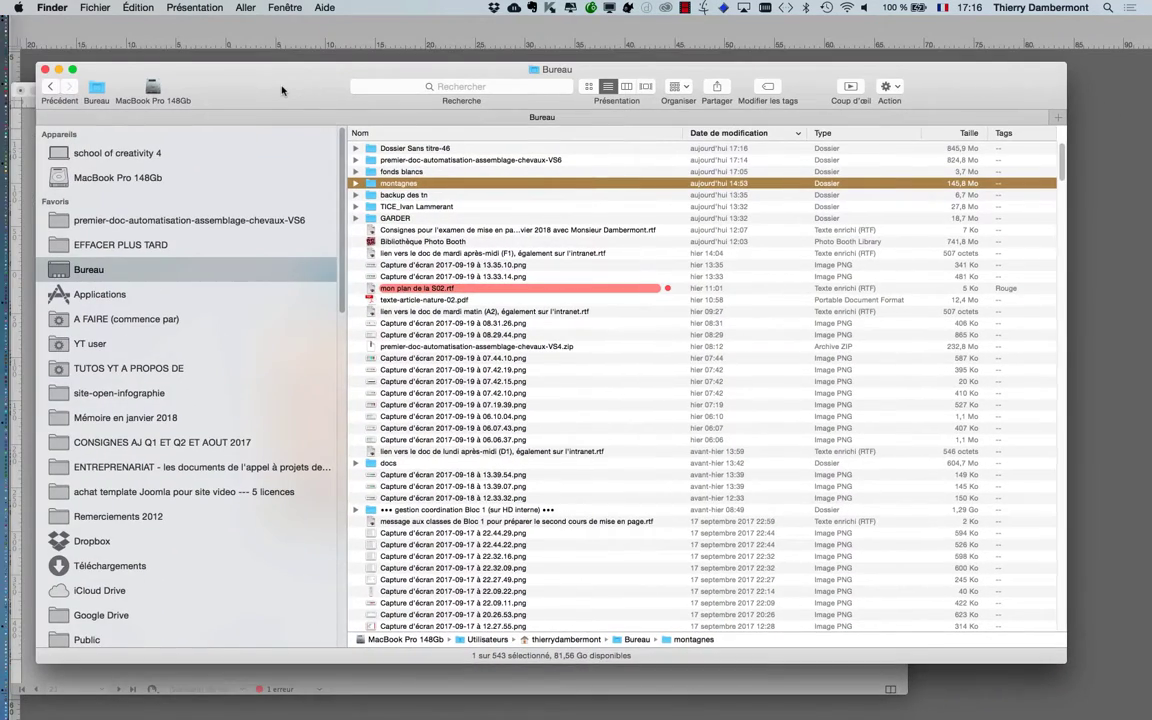
key("alt+super+h")
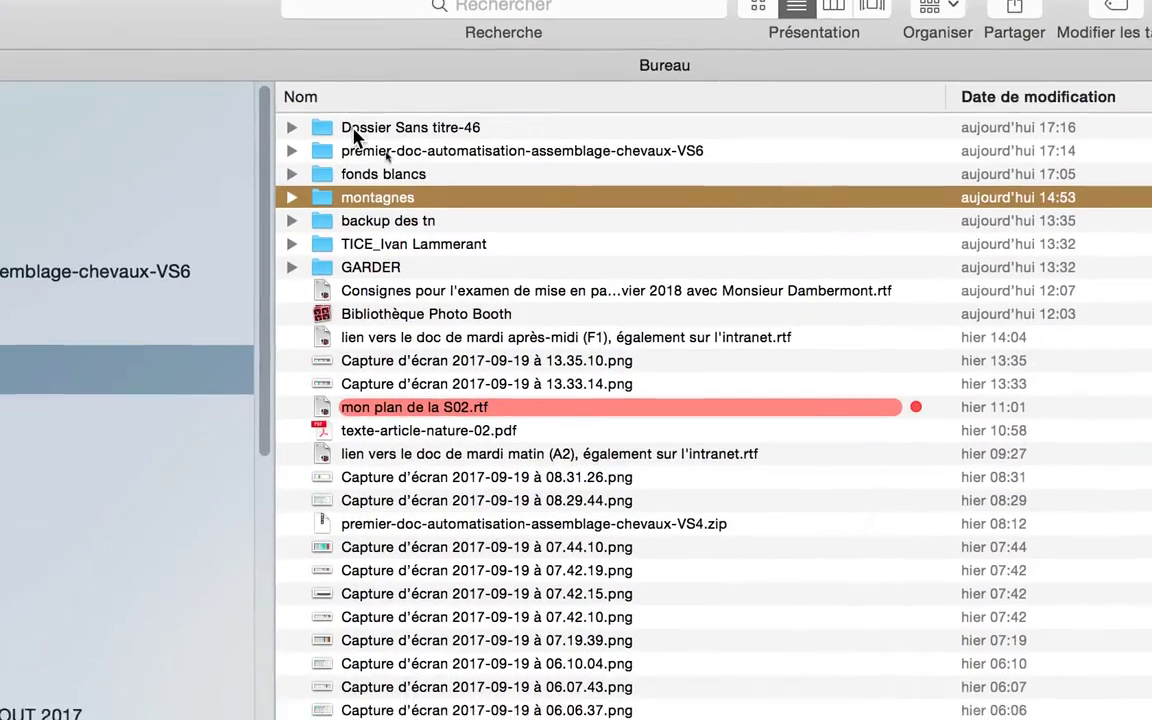
Rename the Dossier Sans titre-46 folder as premier-doc-automatisation-assemblage-chevaux-VS7, reusing the VS6 folder's name
left_click(365, 150)
key("Return")
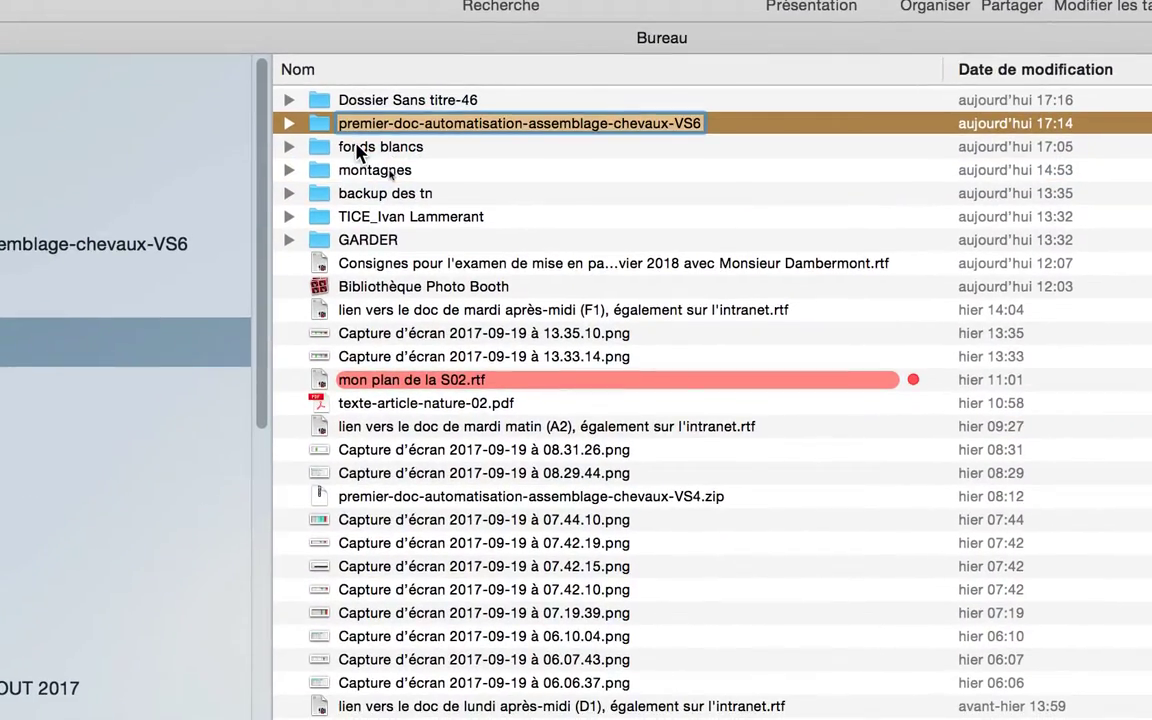
key("super+c")
left_click(340, 101)
key("Return")
key("super+v")
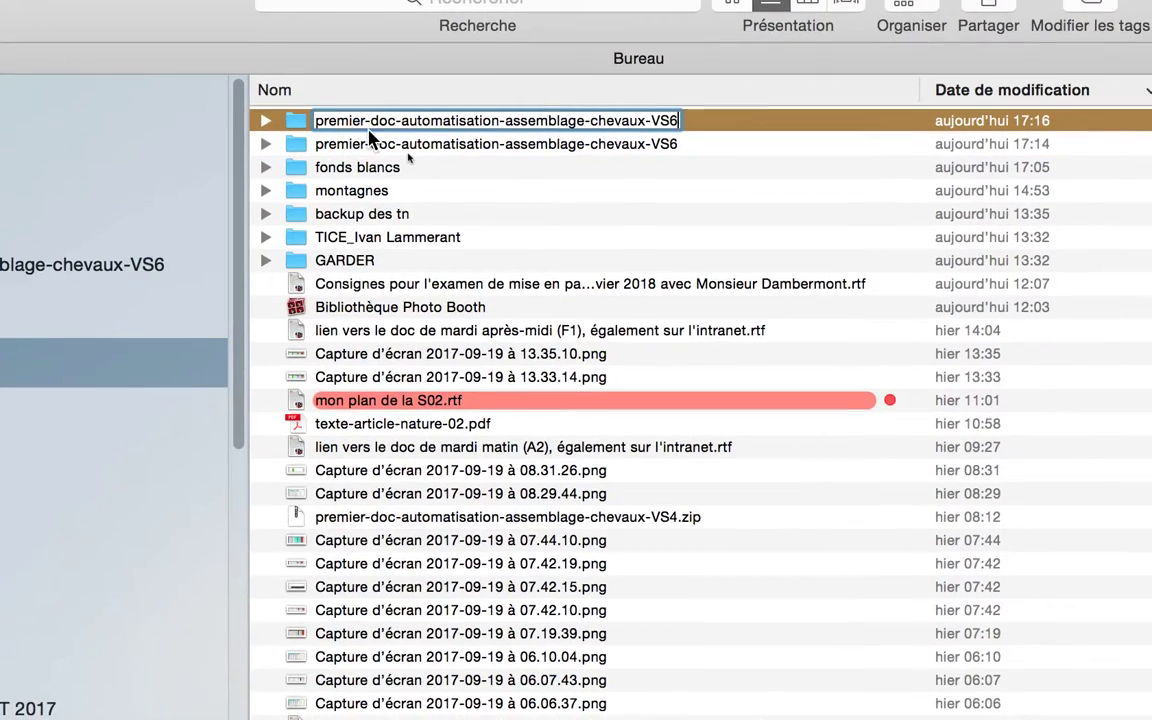
key("BackSpace")
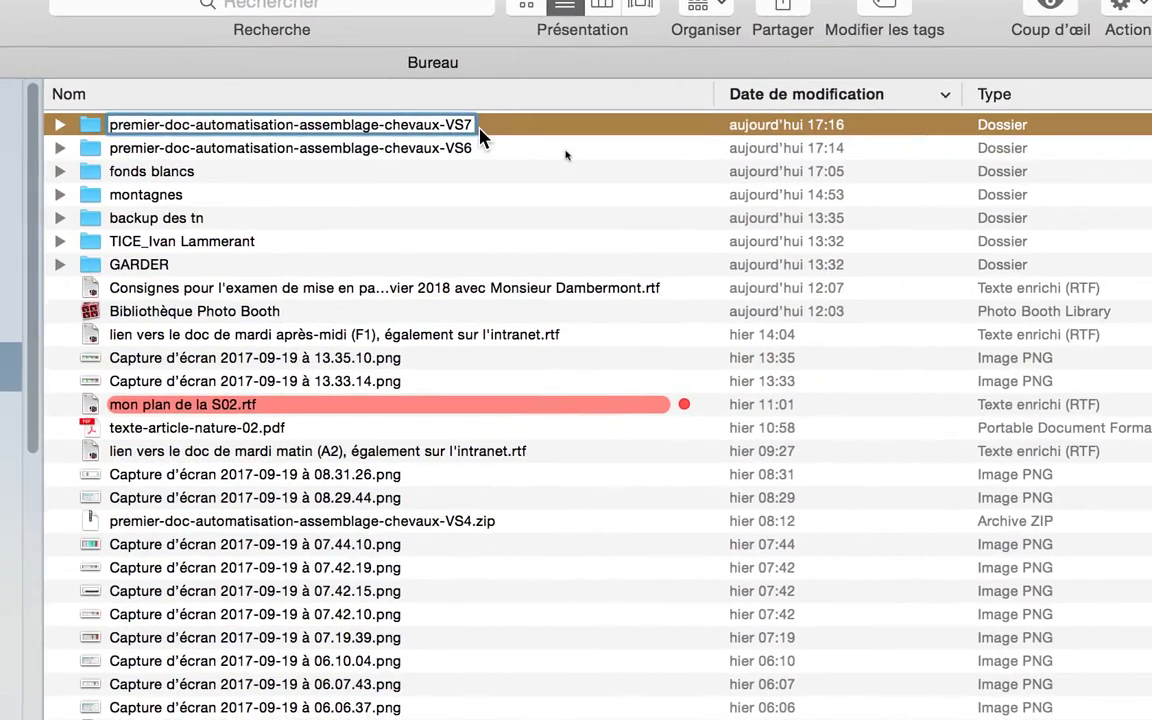
left_click(680, 125)
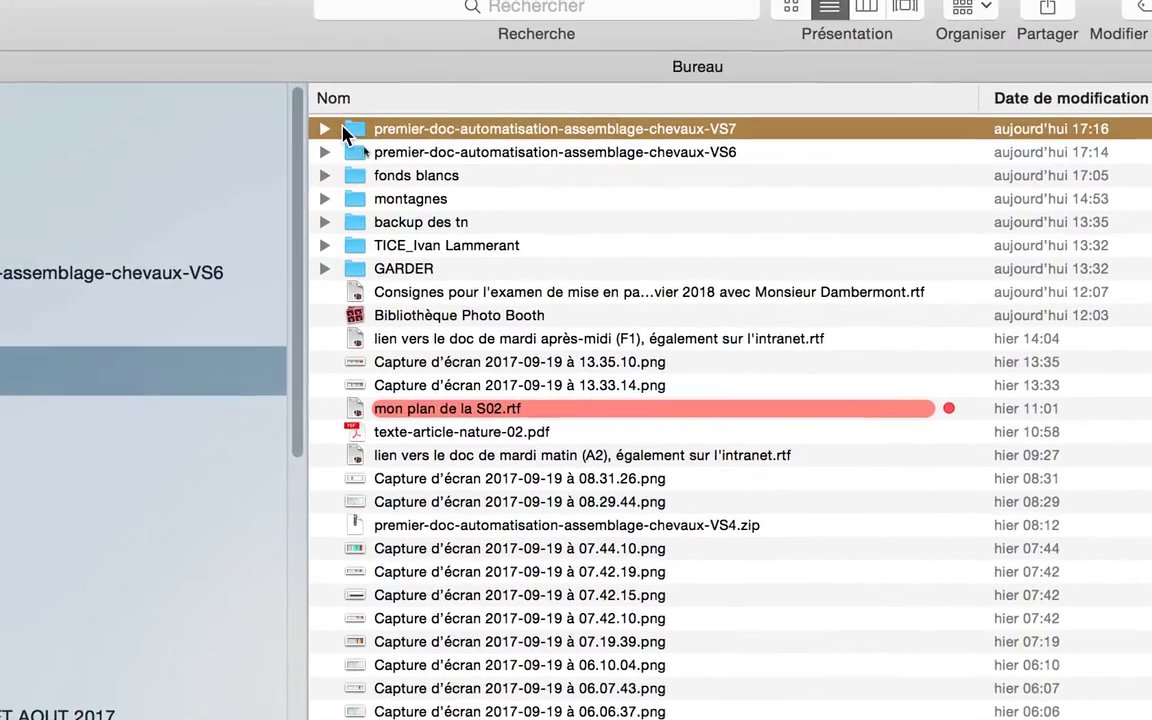
Expand the VS7 folder and its Links subfolder, and examine the packaged document and the collected image files
left_click(253, 126)
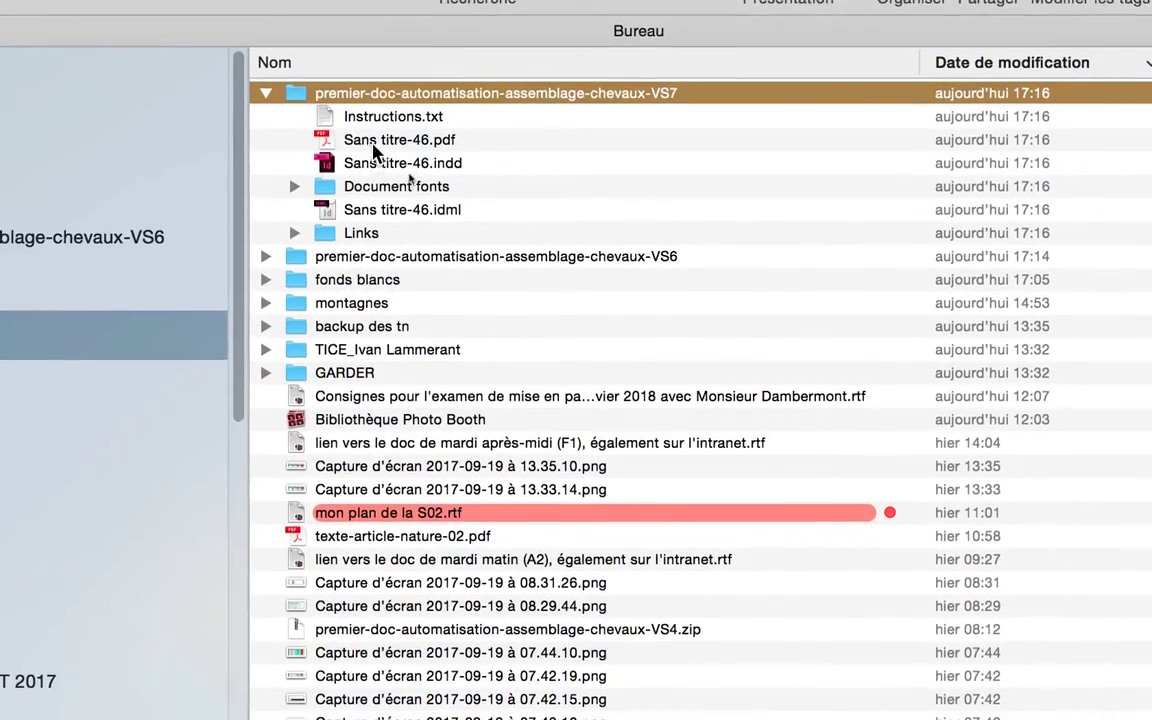
left_click(376, 162)
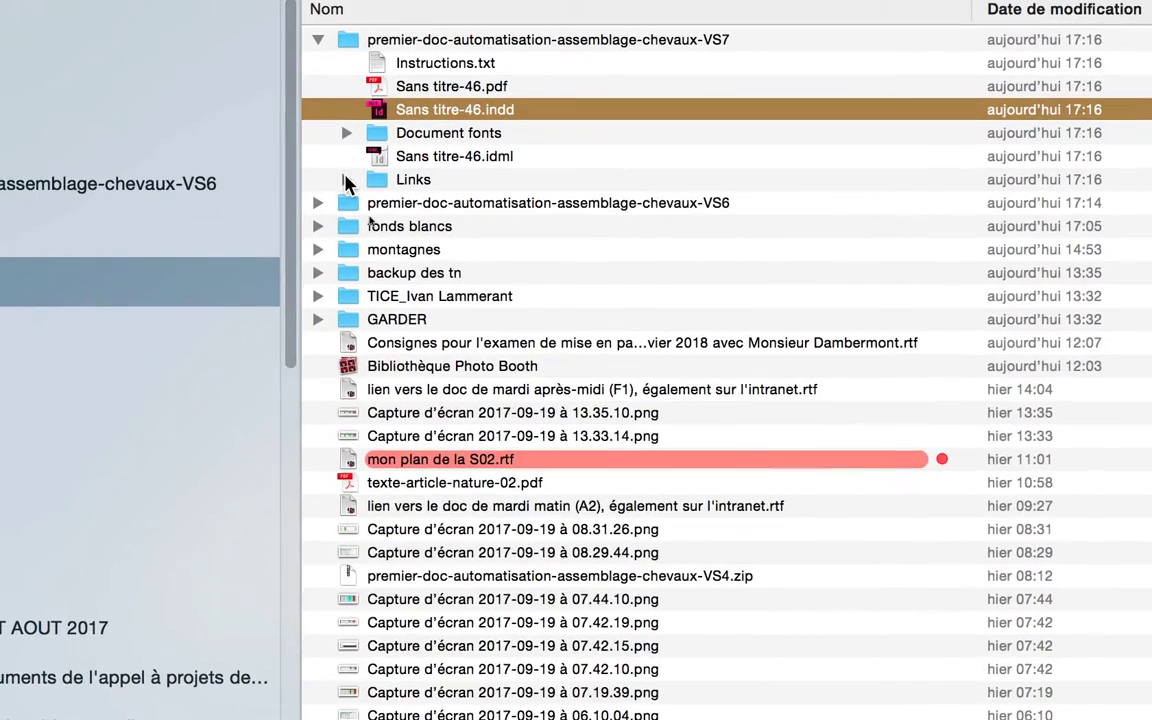
left_click(332, 216)
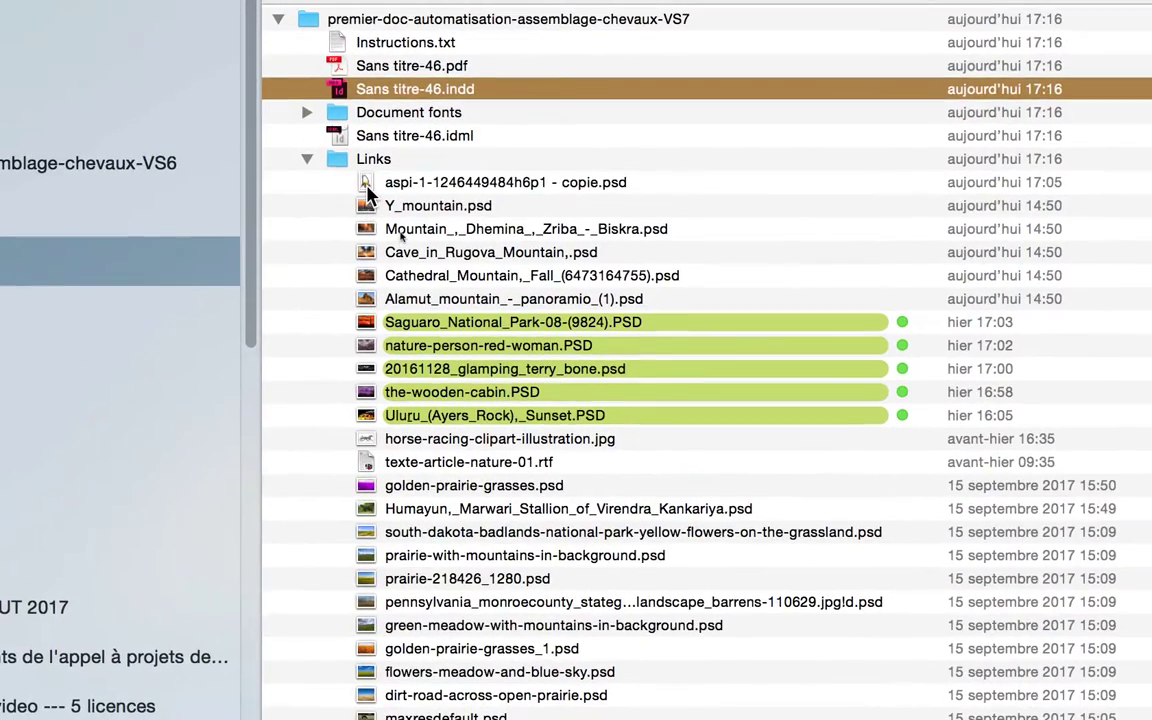
left_click(380, 203)
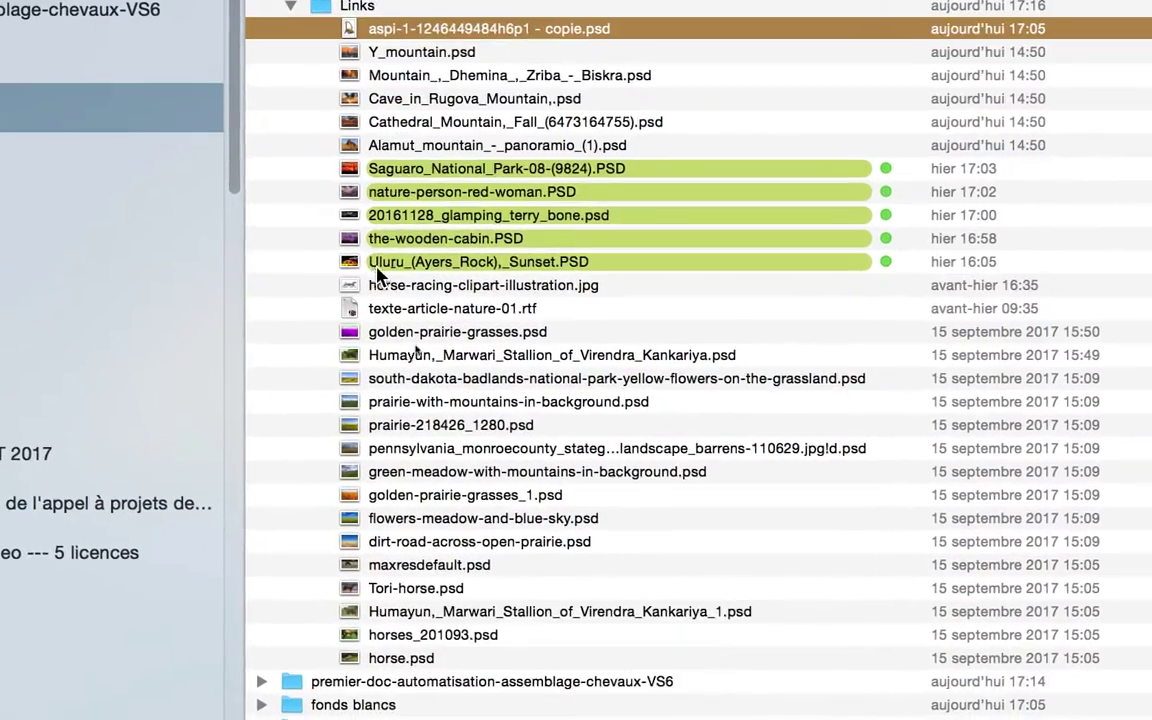
left_click(378, 250)
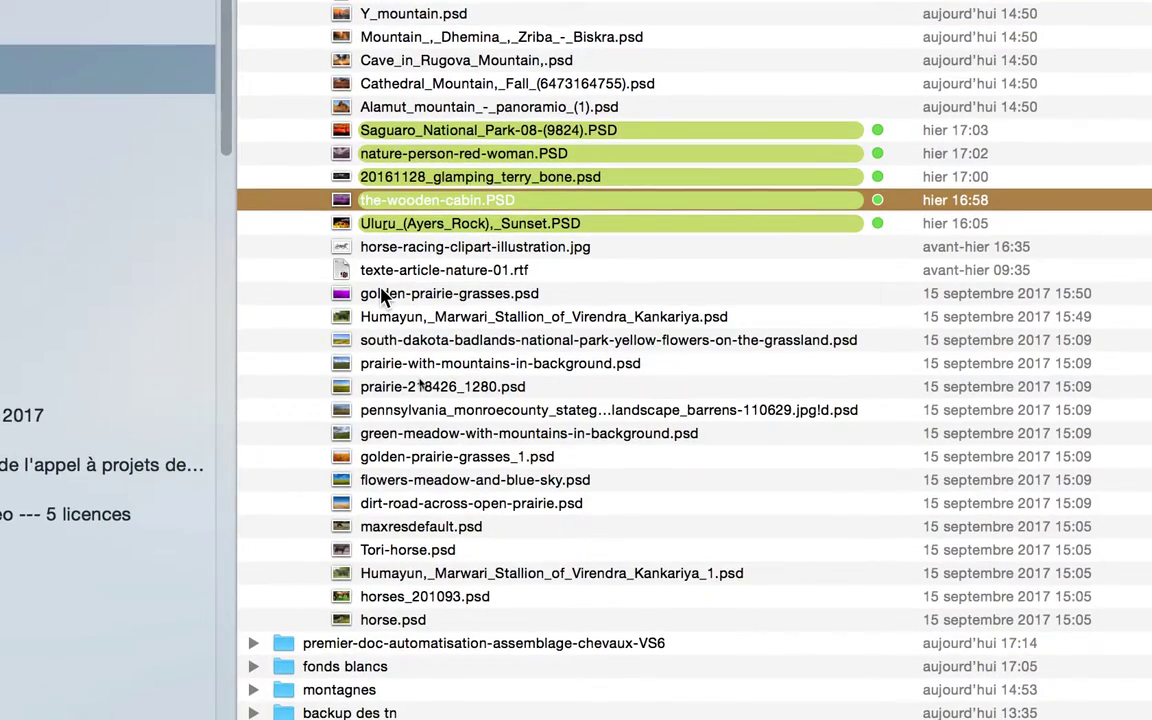
scroll(383, 295, "down", 5)
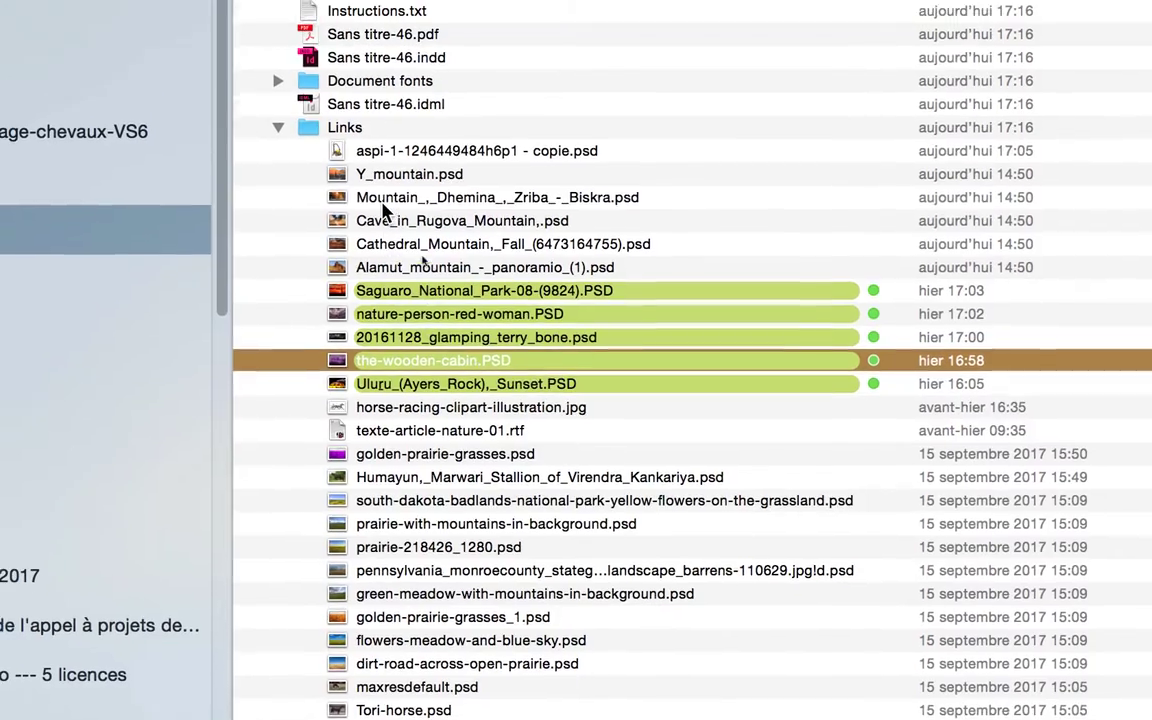
left_click(383, 200)
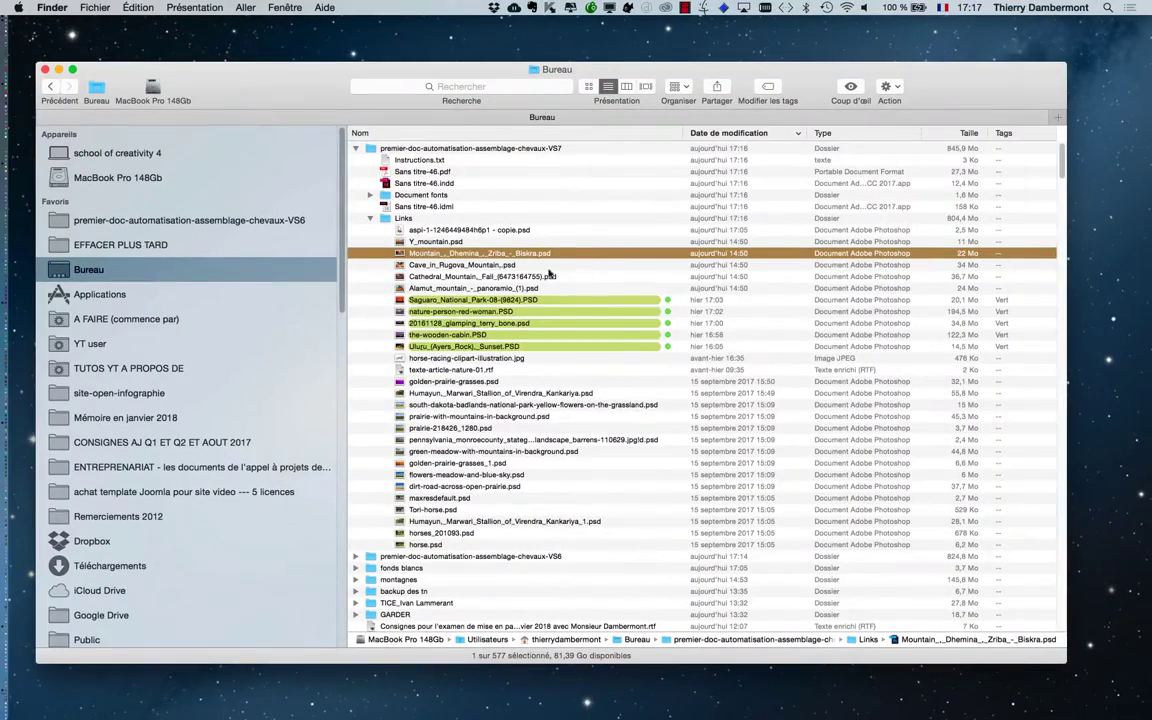
Return to InDesign, switch from Preview to Normal screen mode and examine the spreads from page 12 through the vacuum cleaner spread, including the pasteboard images
key("super+Tab")
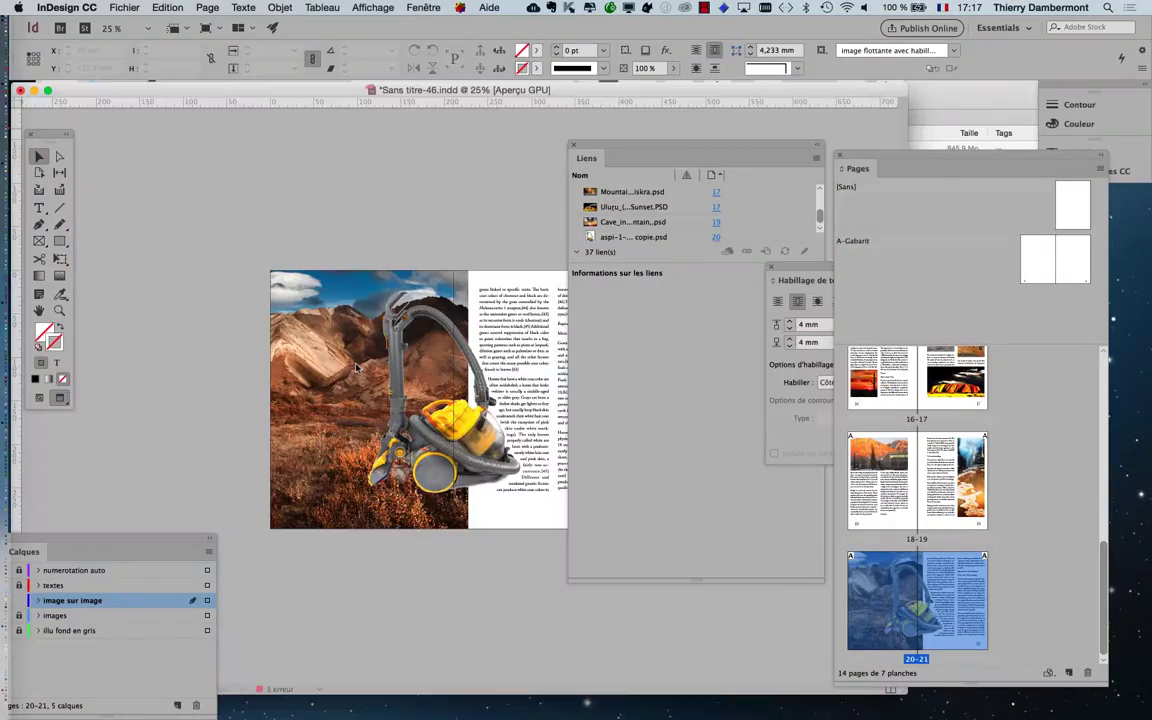
scroll(455, 277, "up", 10)
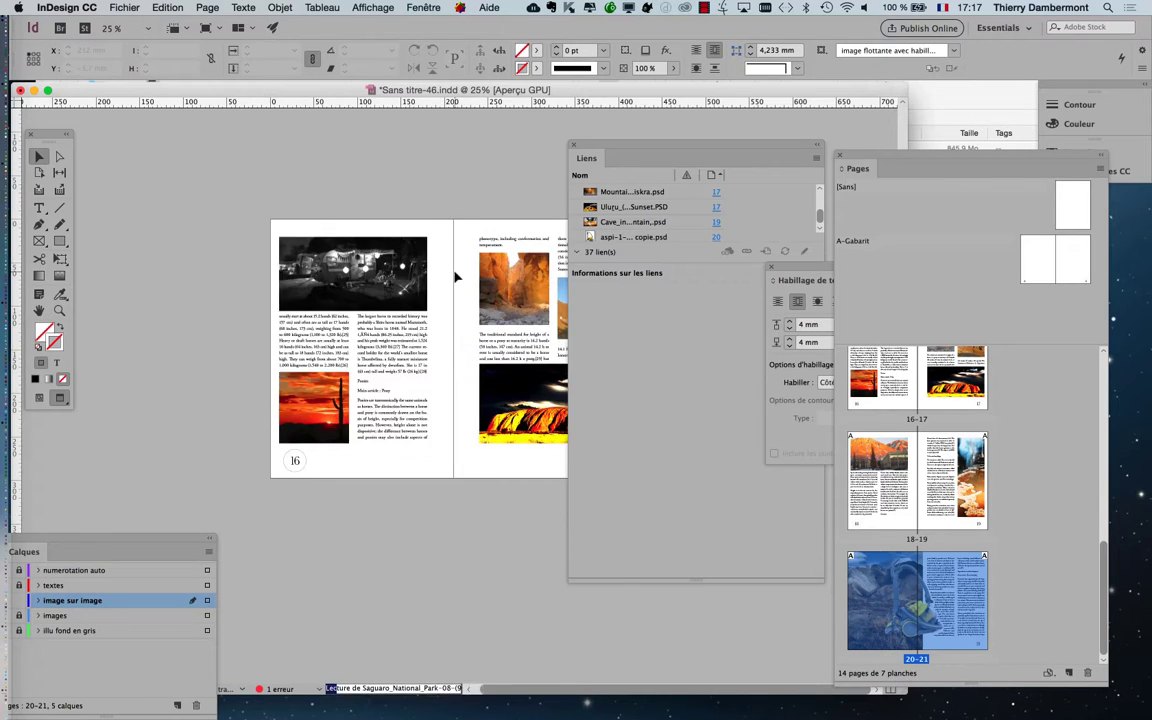
scroll(455, 277, "up", 3)
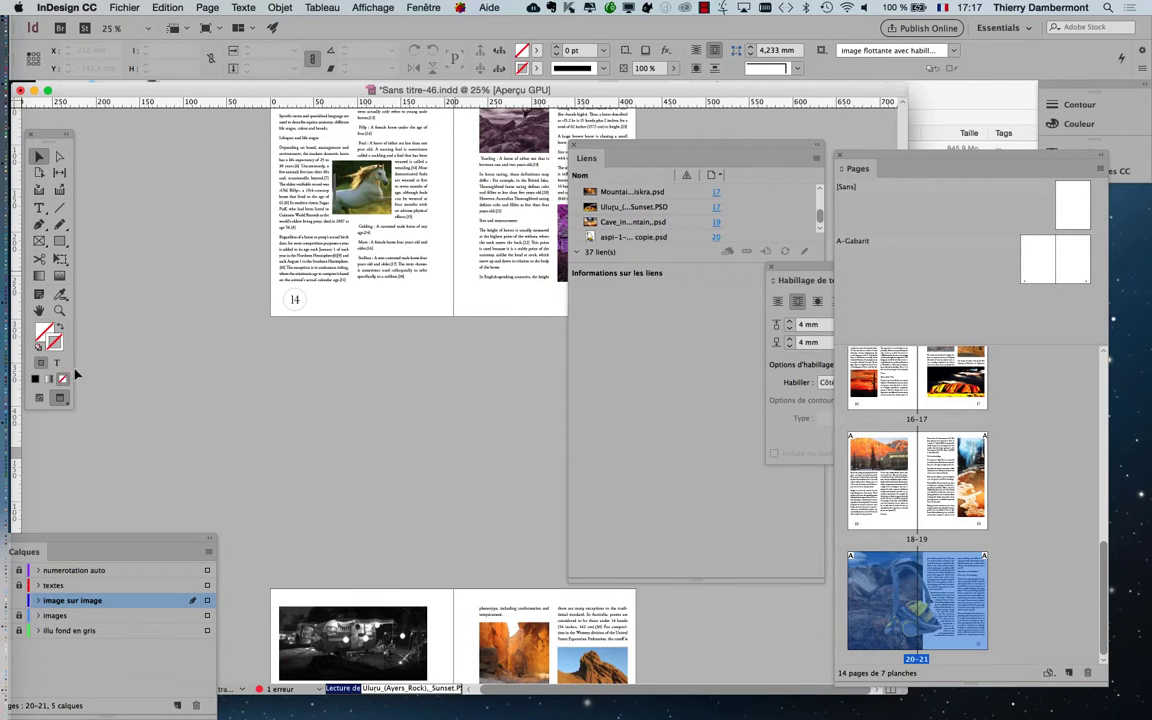
scroll(324, 441, "up", 5)
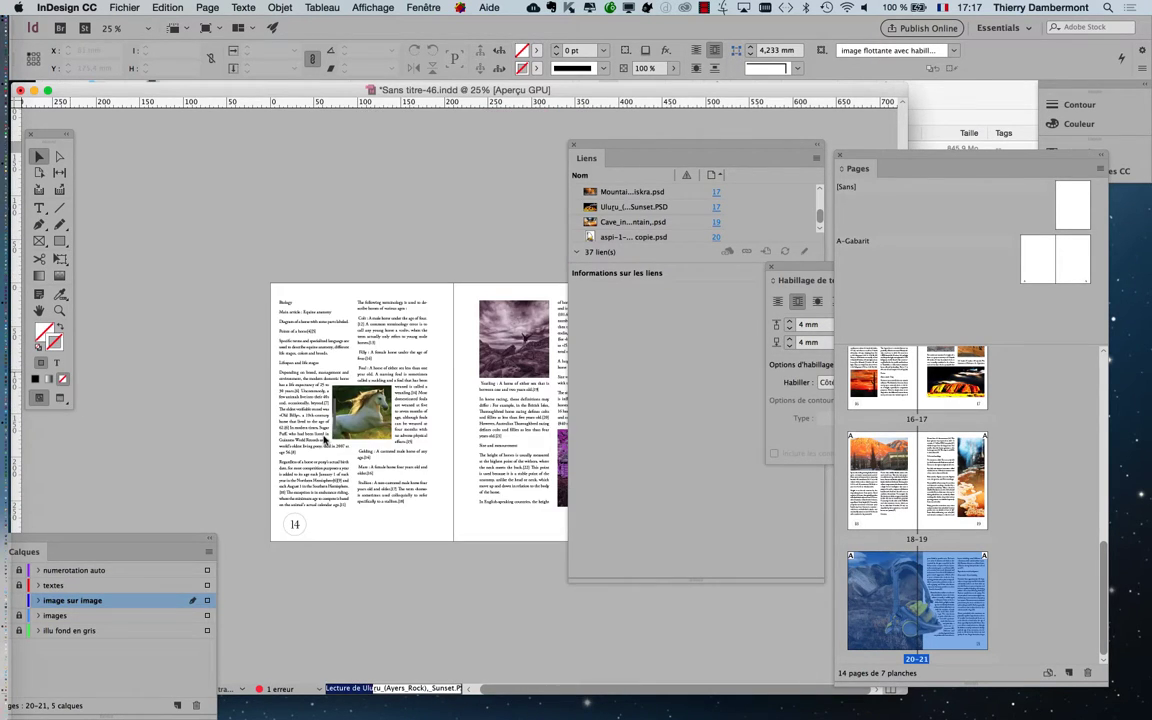
scroll(398, 432, "down", 6)
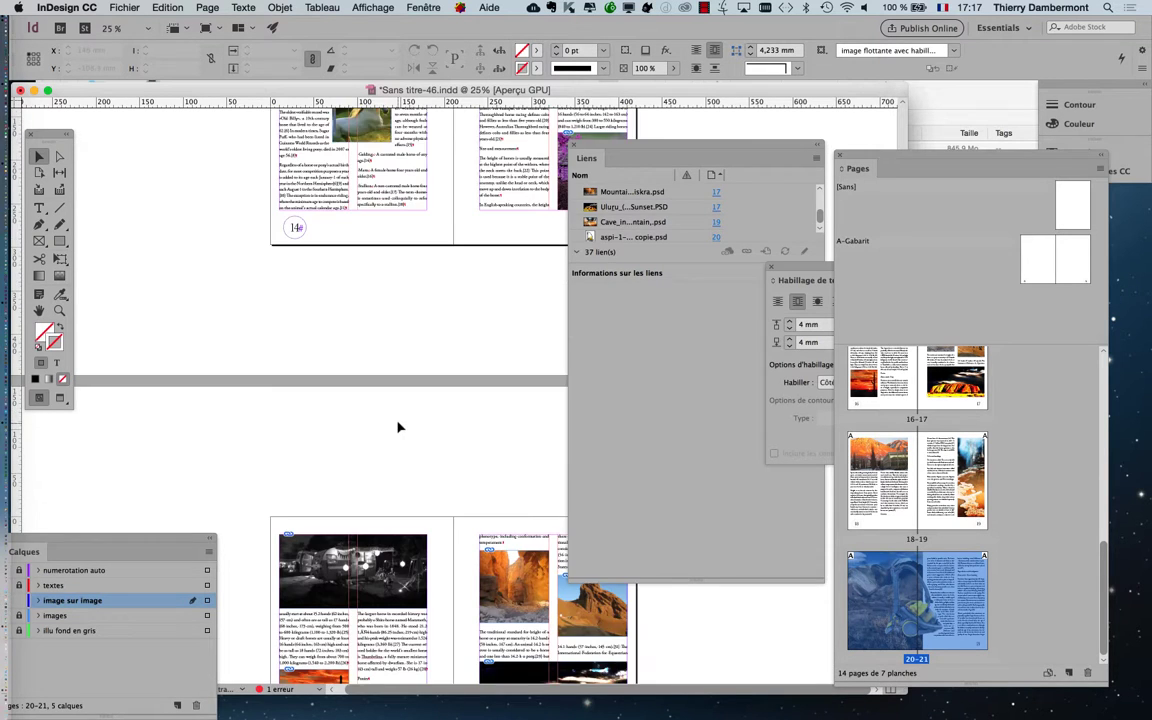
scroll(397, 427, "down", 2)
scroll(397, 428, "up", 10)
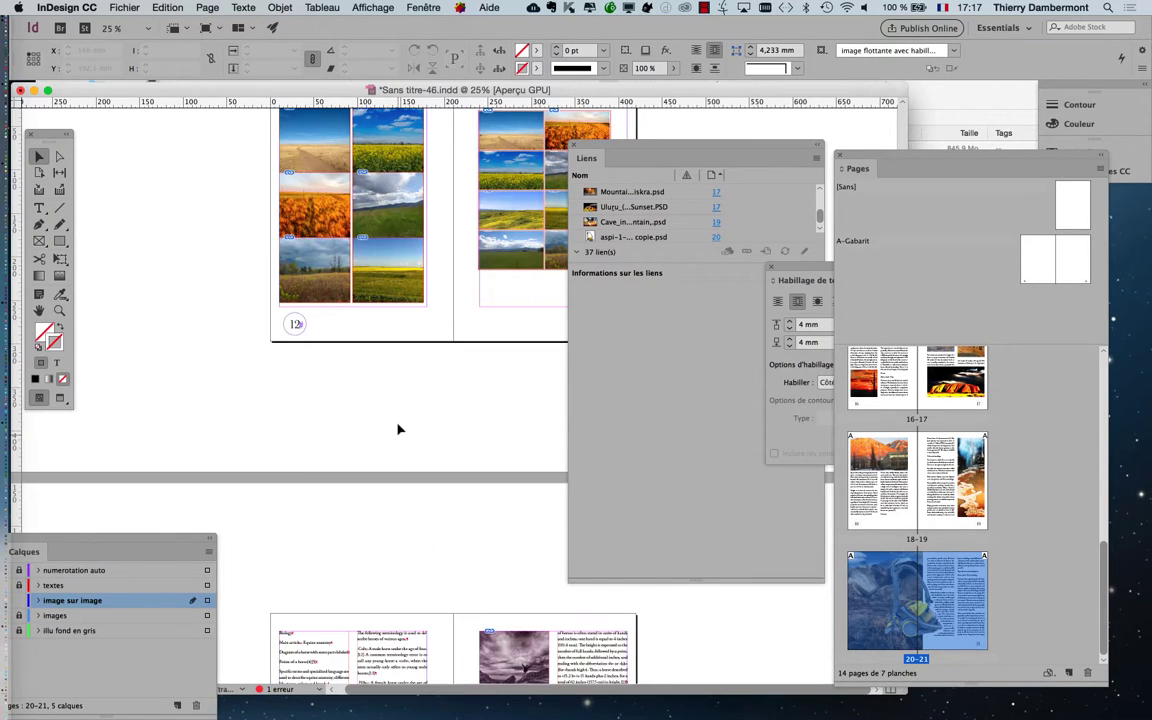
scroll(397, 428, "down", 3)
scroll(397, 428, "down", 16)
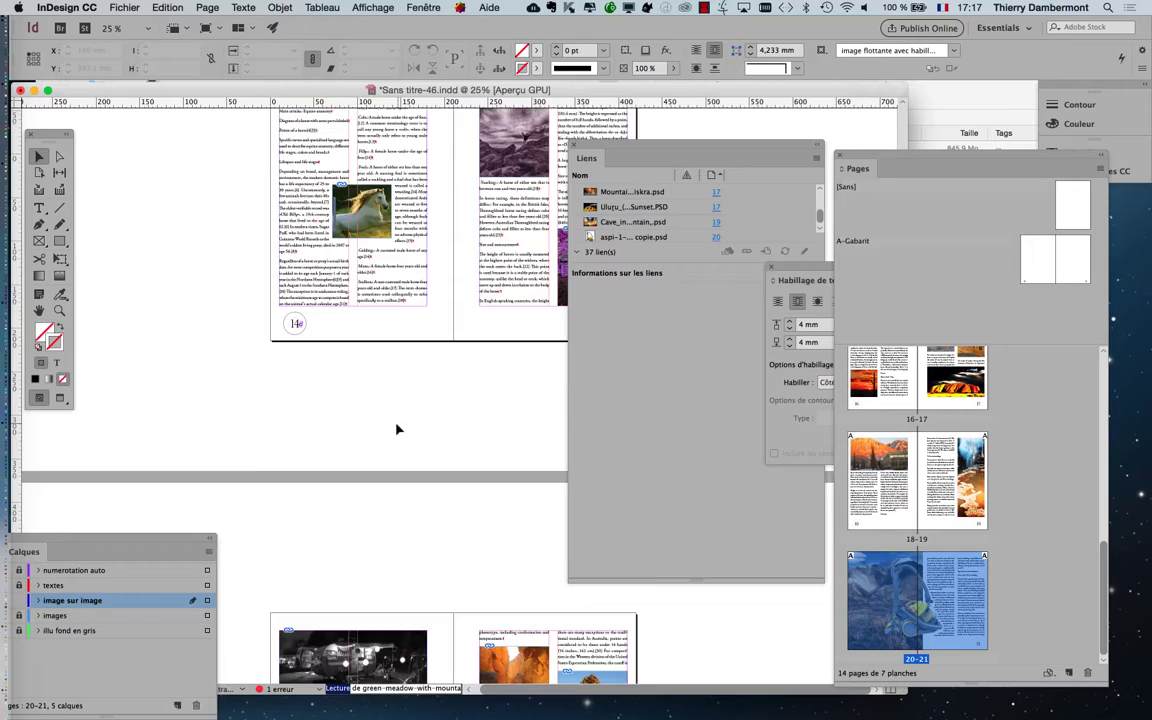
scroll(397, 428, "down", 18)
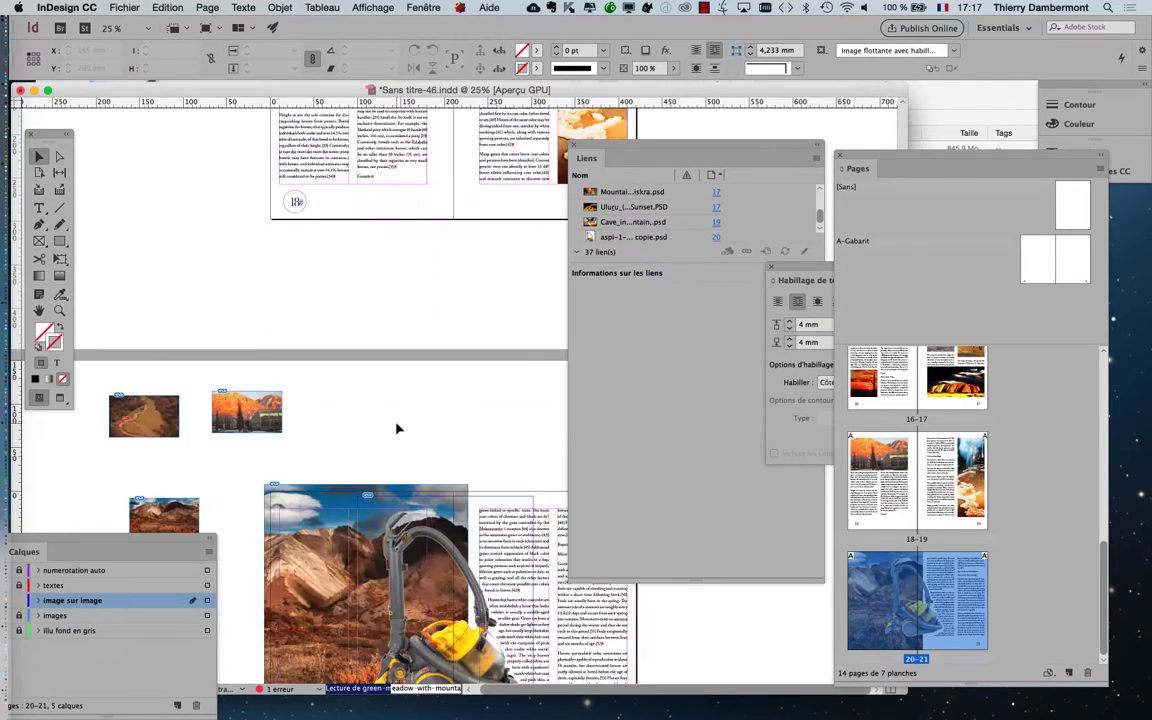